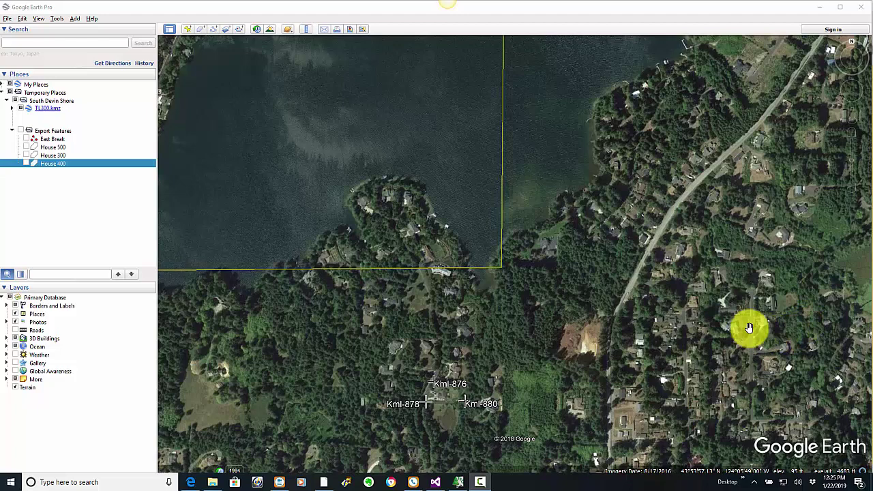
# Step: Pan and zoom the satellite map until the house framed by Kml-876, Kml-878 and Kml-880 fills the view
pyautogui.moveTo(670, 161); pyautogui.dragTo(643, 201)
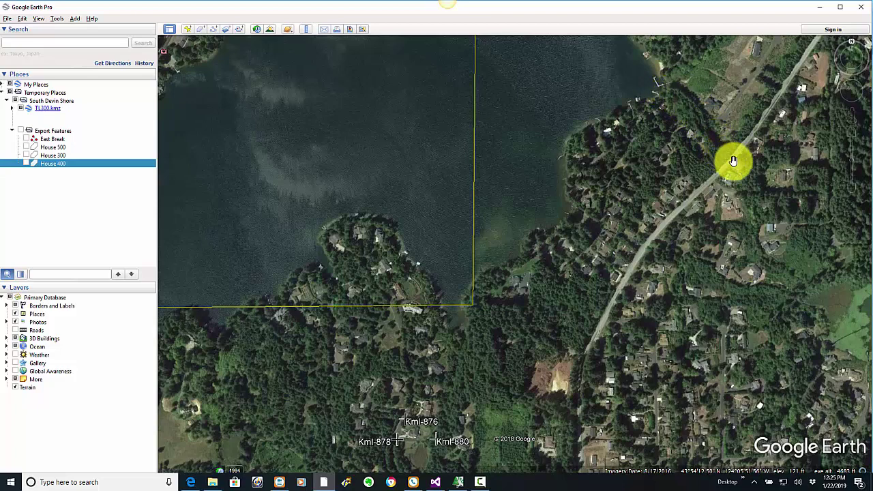
pyautogui.moveTo(536, 338); pyautogui.dragTo(559, 168)
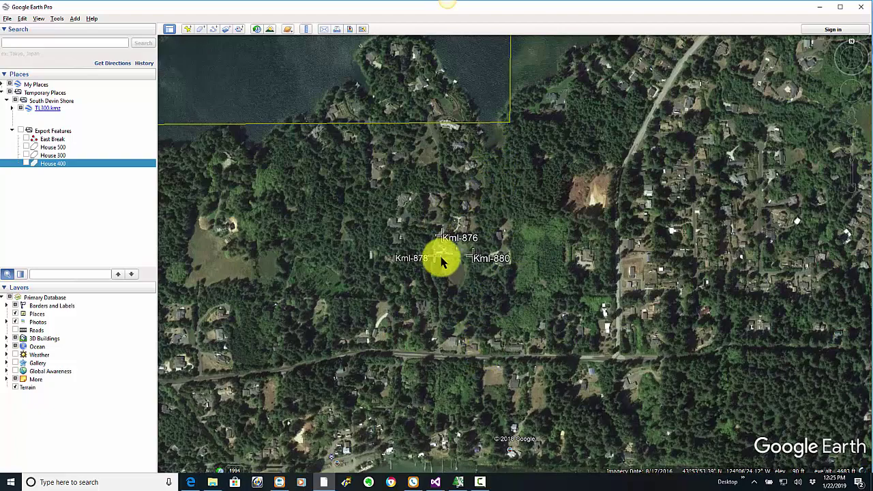
pyautogui.scroll(5, 445, 263)
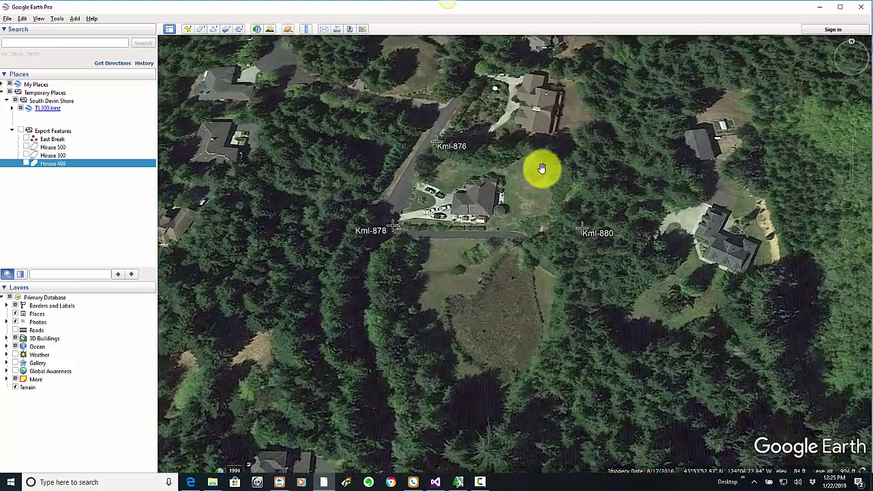
pyautogui.moveTo(542, 170); pyautogui.dragTo(491, 410)
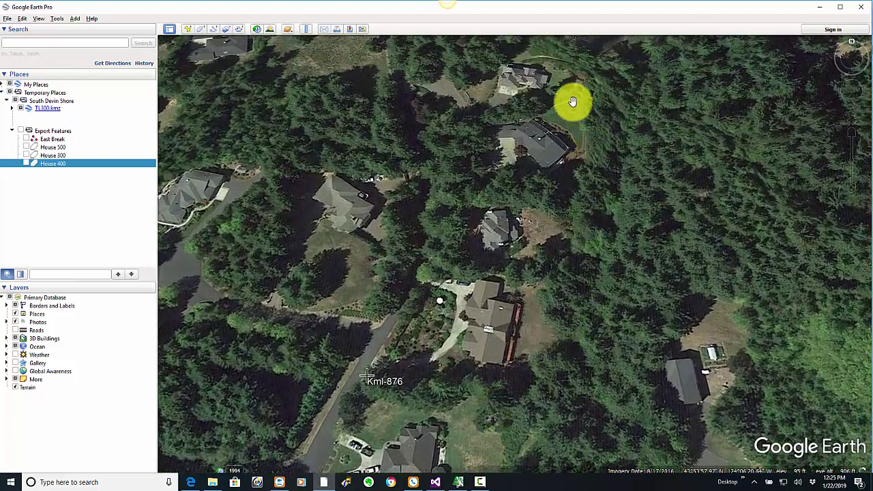
pyautogui.moveTo(578, 372); pyautogui.dragTo(578, 397)
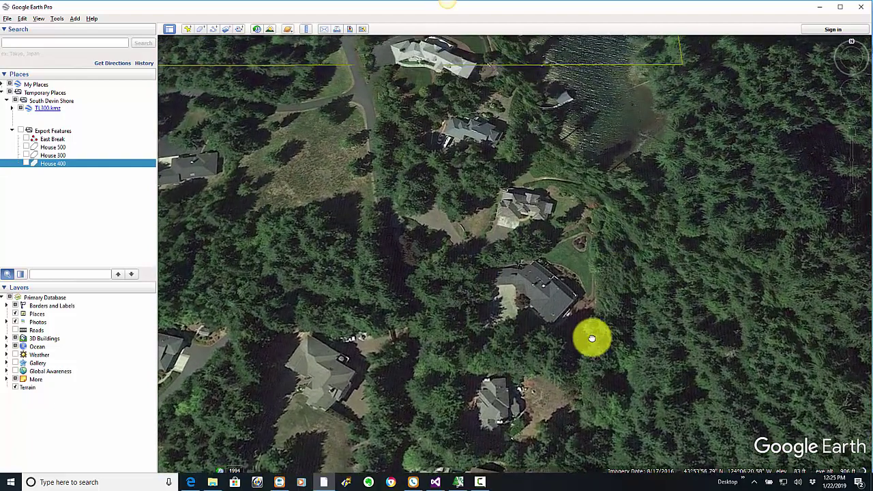
pyautogui.moveTo(593, 338); pyautogui.dragTo(594, 125)
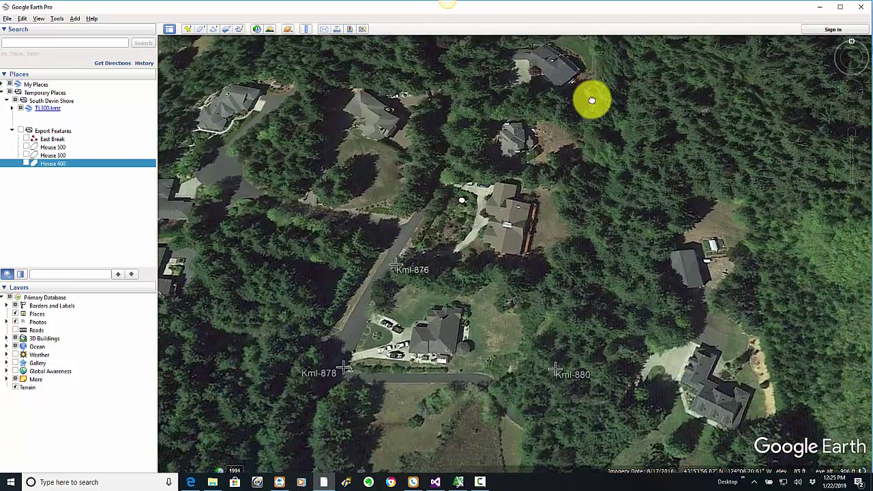
pyautogui.click(459, 481)
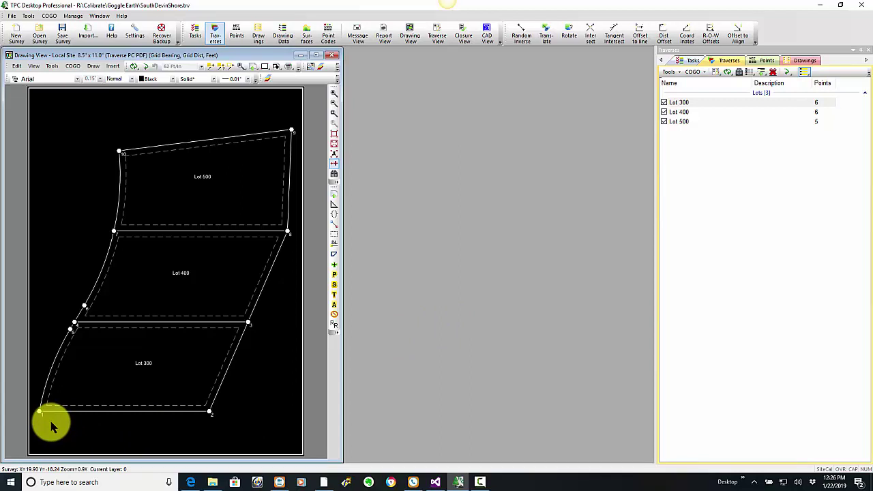
pyautogui.click(326, 482)
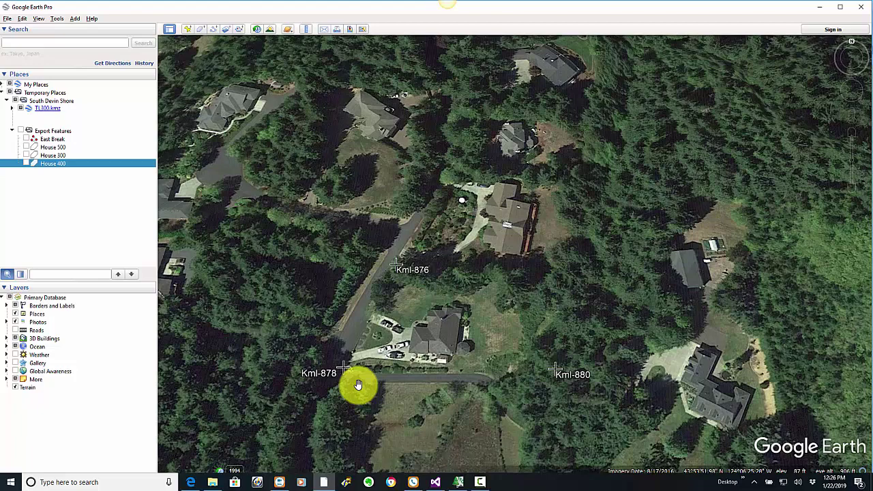
# Step: Save TL300.kmz from Temporary Places as a .kmz file in the Calibrate > Goggle Earth folder
pyautogui.doubleClick(428, 378)
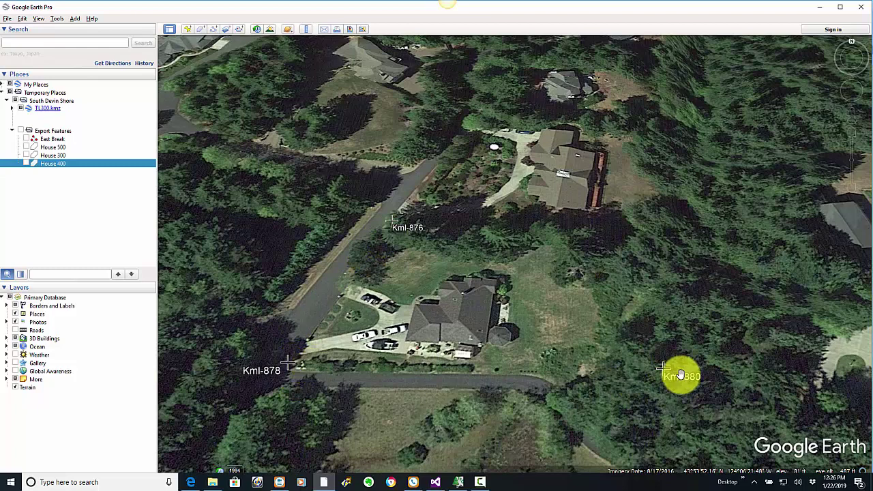
pyautogui.doubleClick(42, 110)
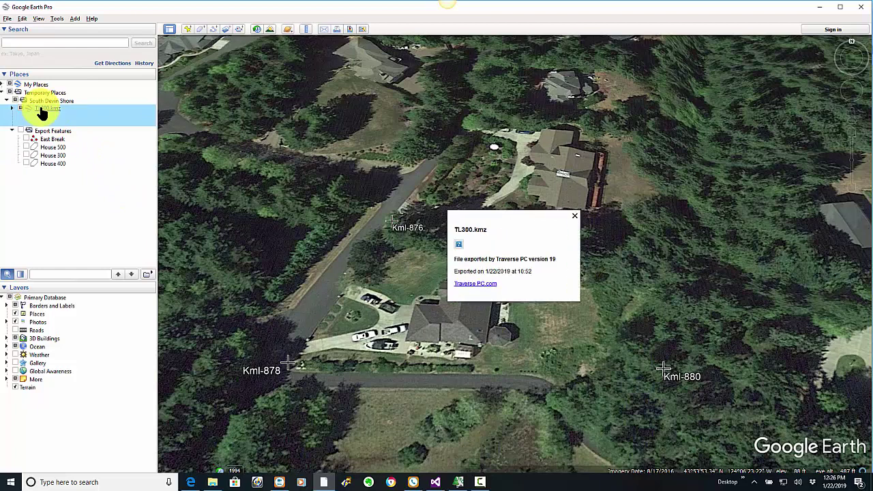
pyautogui.rightClick(42, 112)
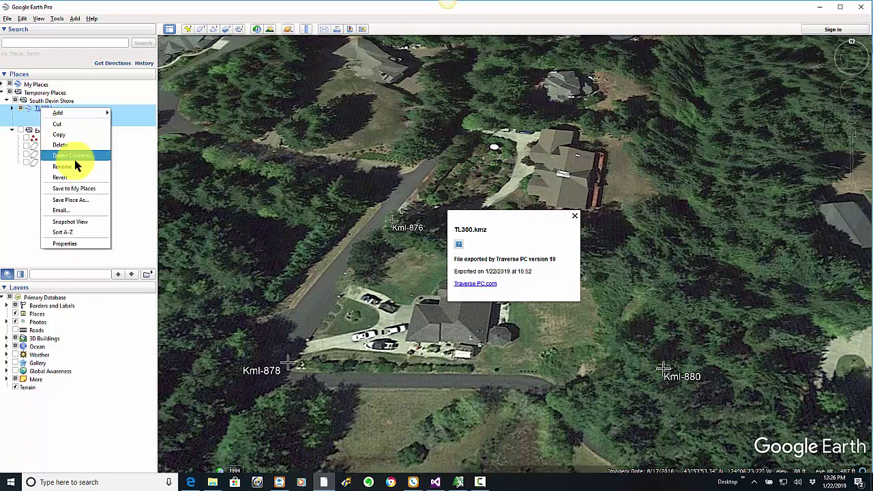
pyautogui.click(79, 199)
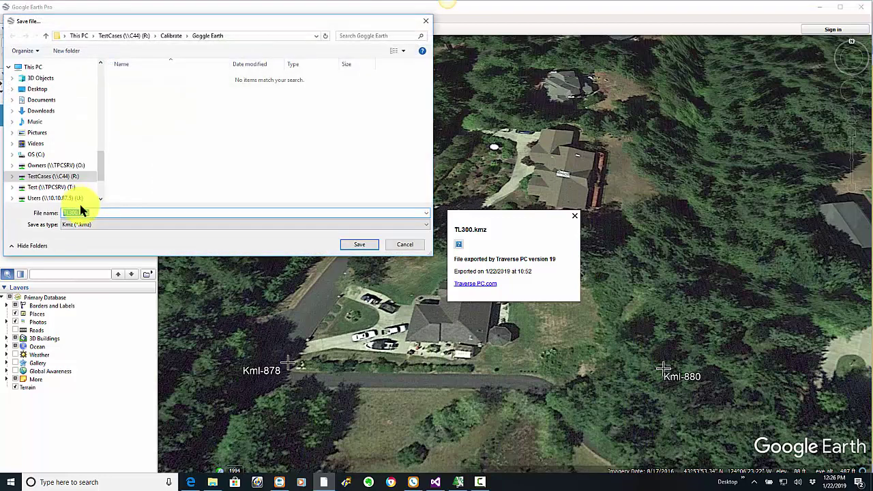
pyautogui.click(351, 243)
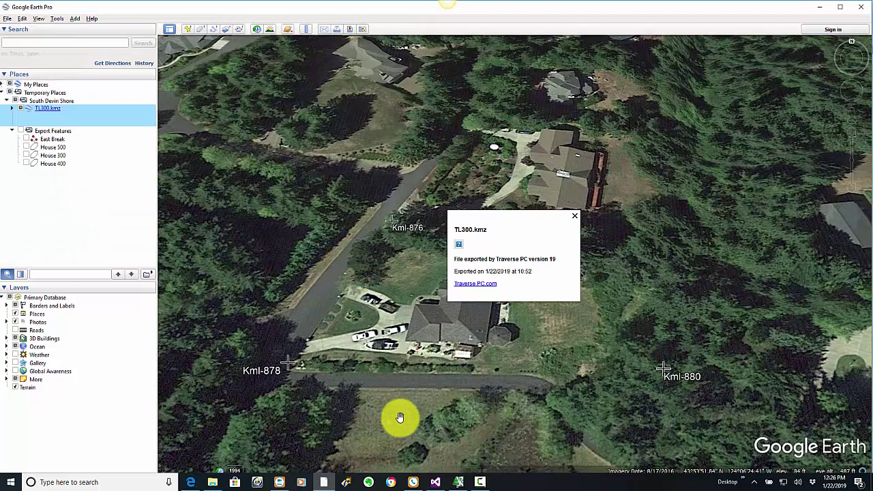
# Step: Import TL300.kmz into the survey as a Google KMZ file without saving the survey first
pyautogui.click(453, 482)
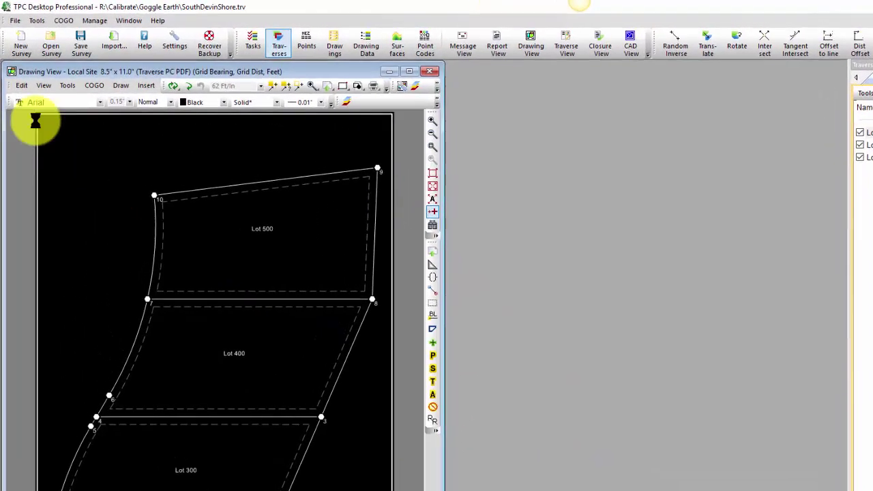
pyautogui.click(15, 20)
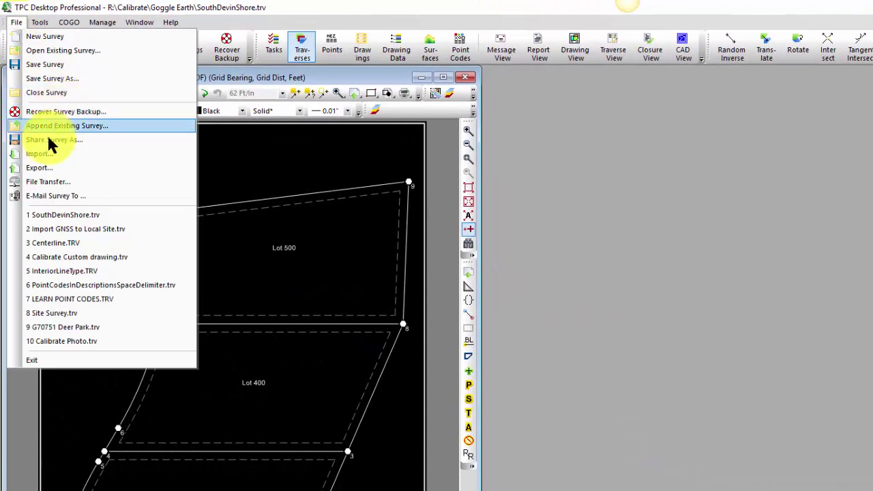
pyautogui.click(37, 153)
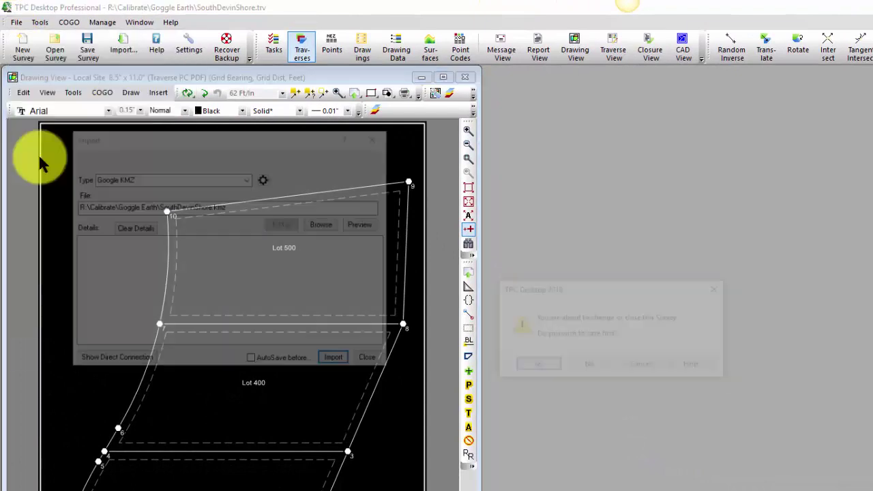
pyautogui.click(578, 363)
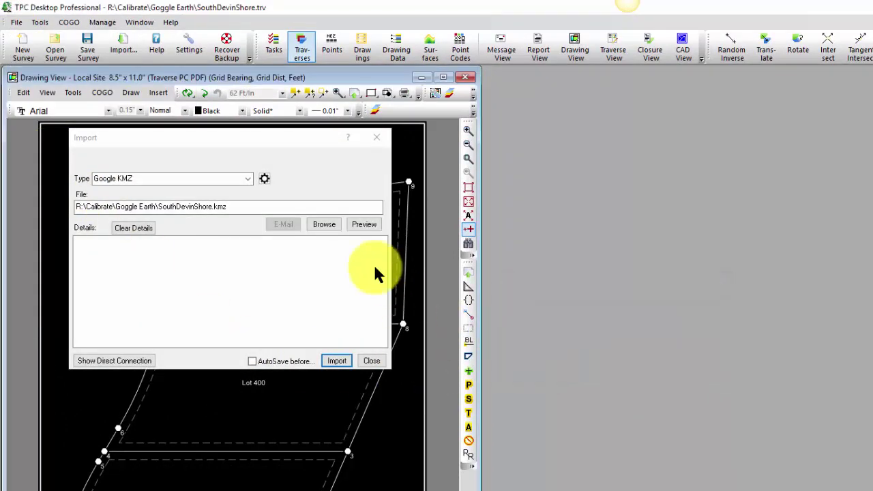
pyautogui.click(323, 225)
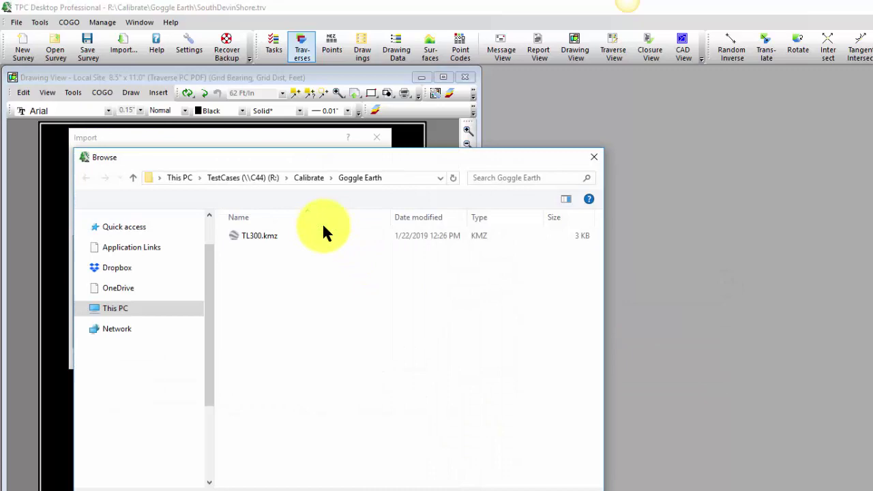
pyautogui.doubleClick(256, 234)
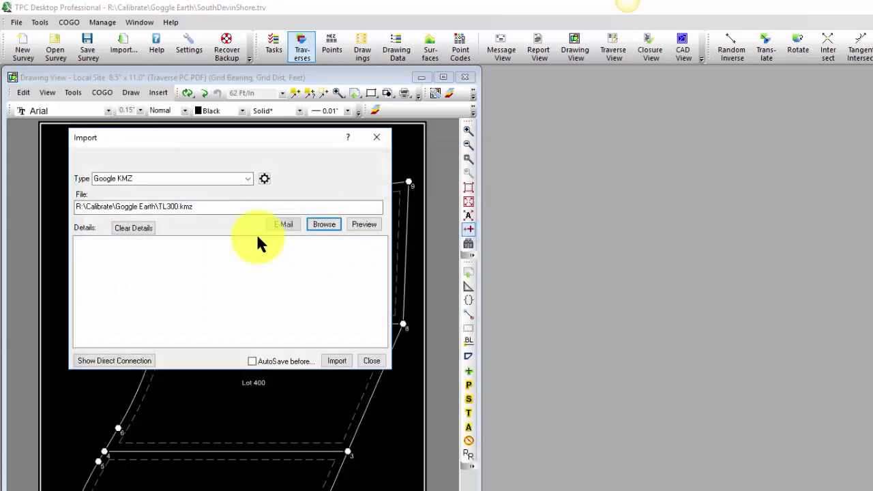
pyautogui.click(329, 359)
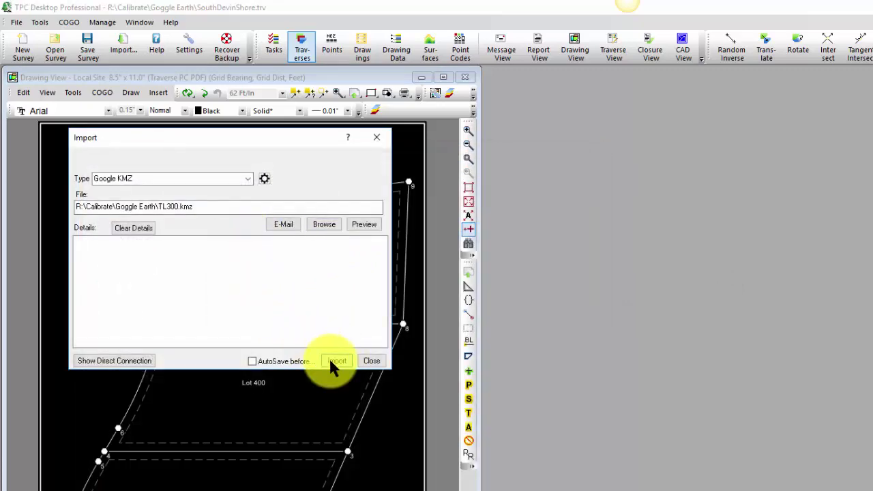
pyautogui.click(376, 139)
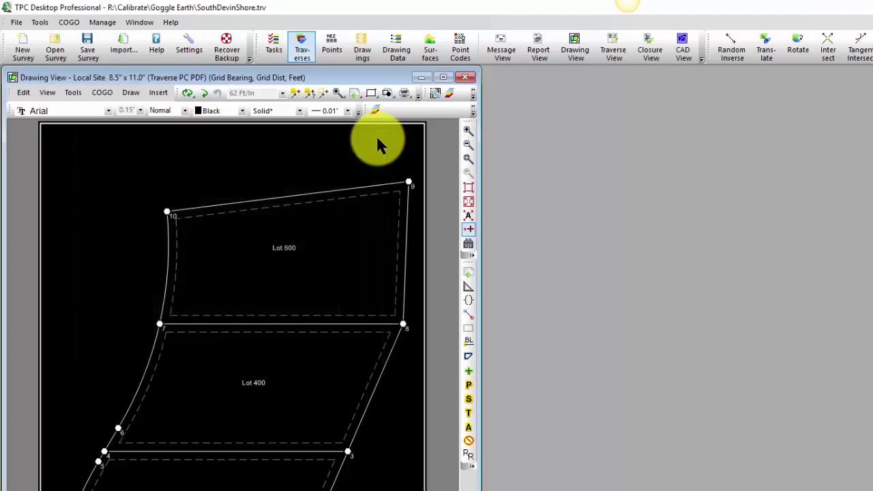
pyautogui.click(39, 22)
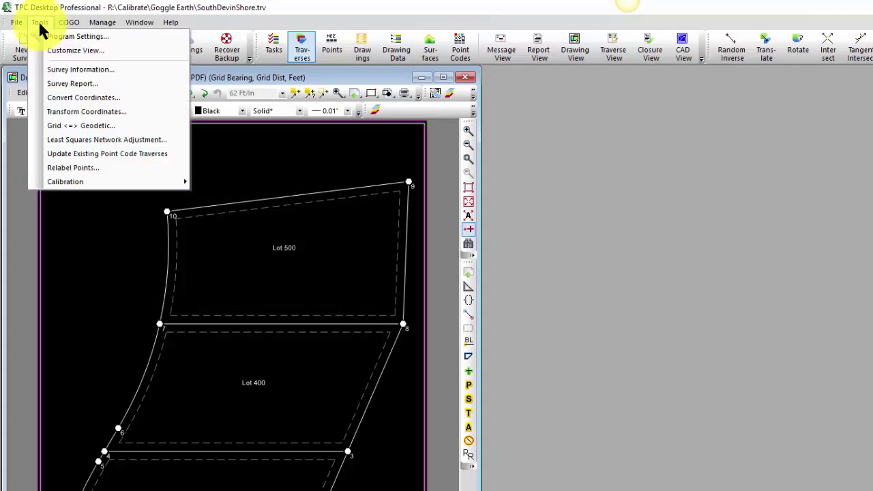
pyautogui.click(76, 66)
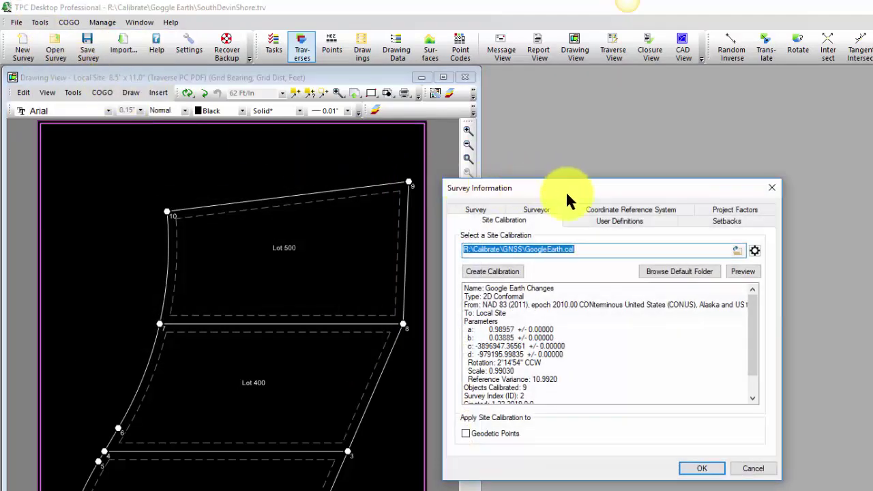
pyautogui.click(583, 202)
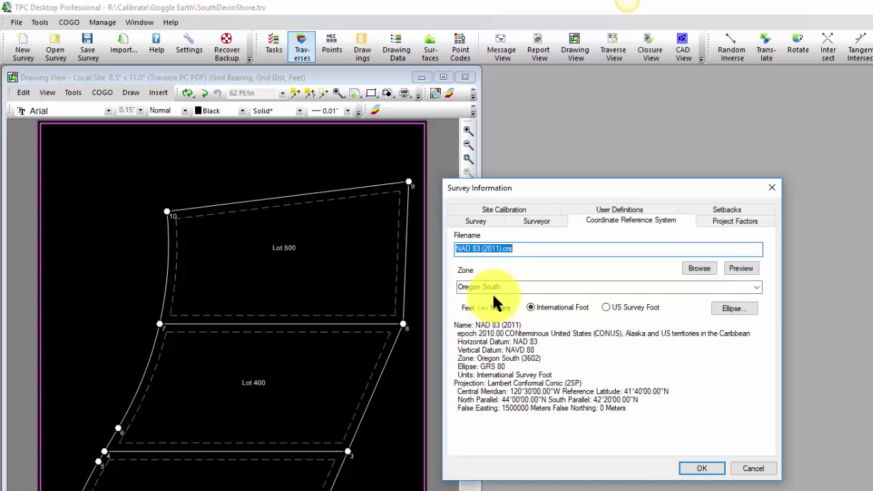
pyautogui.click(700, 468)
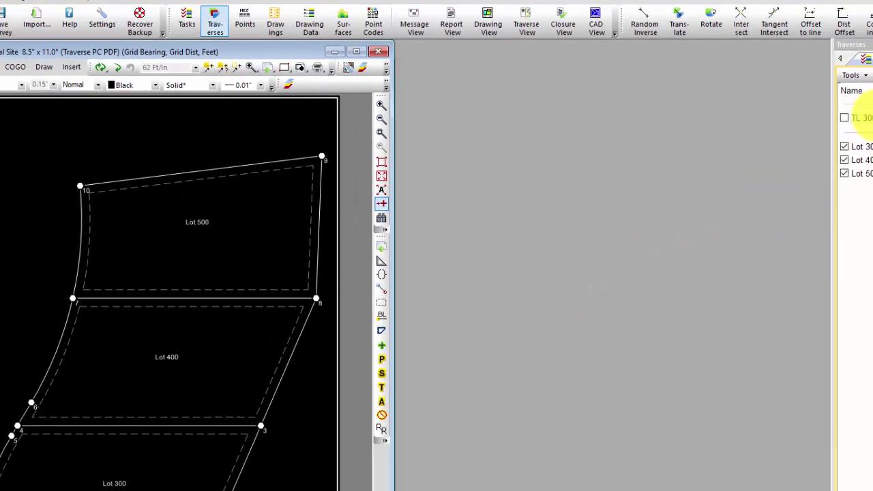
# Step: Set the TL 300 KML traverse to GPS 2D view format and Import Points drawing settings, shown as compact rows
pyautogui.doubleClick(759, 82)
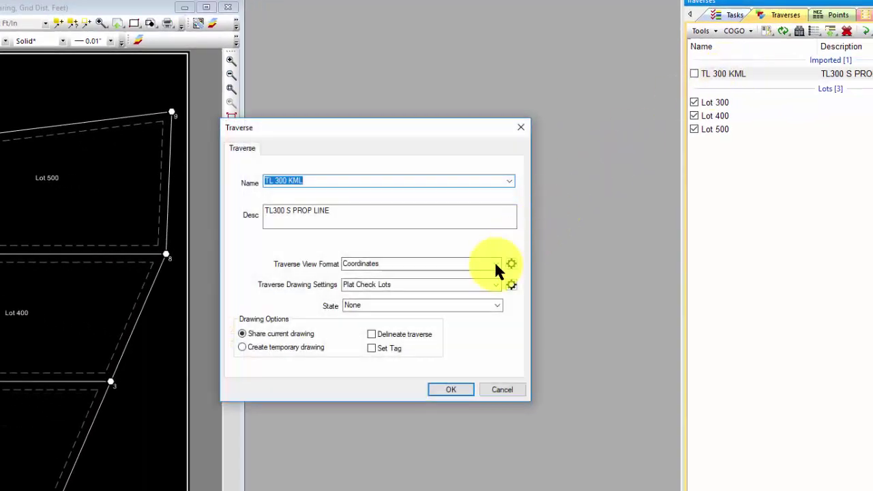
pyautogui.click(495, 264)
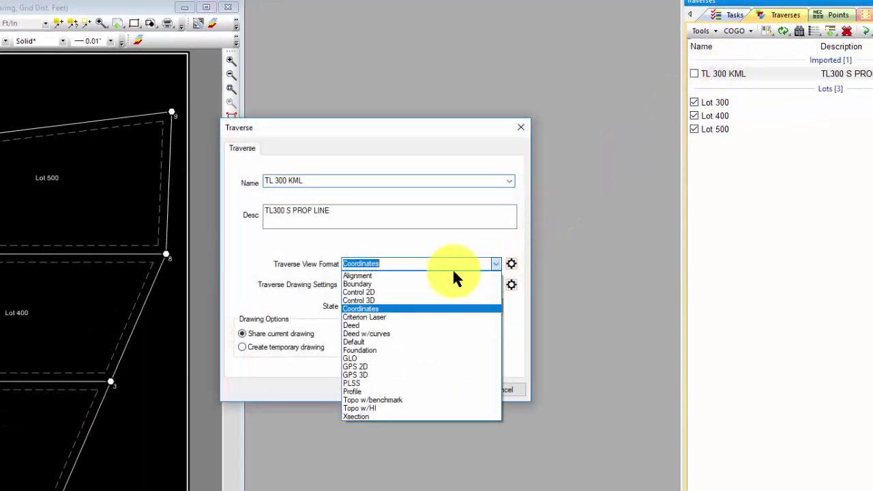
pyautogui.click(363, 368)
pyautogui.click(496, 284)
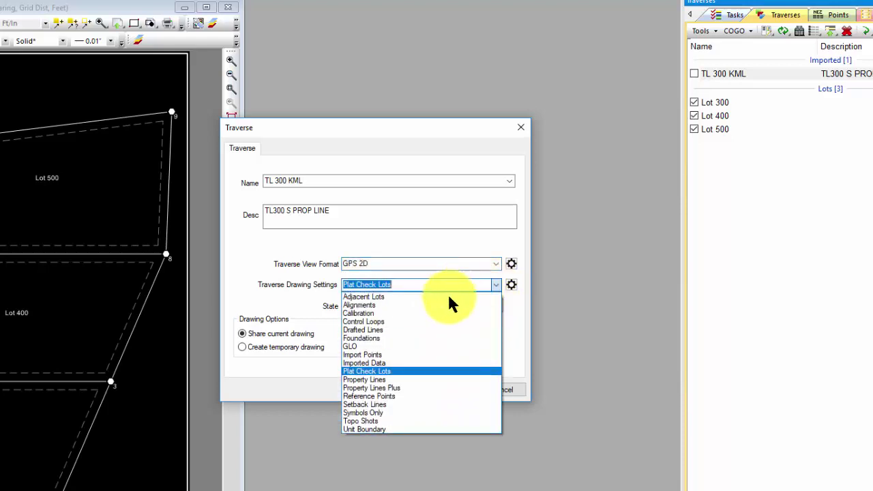
pyautogui.click(376, 355)
pyautogui.click(461, 388)
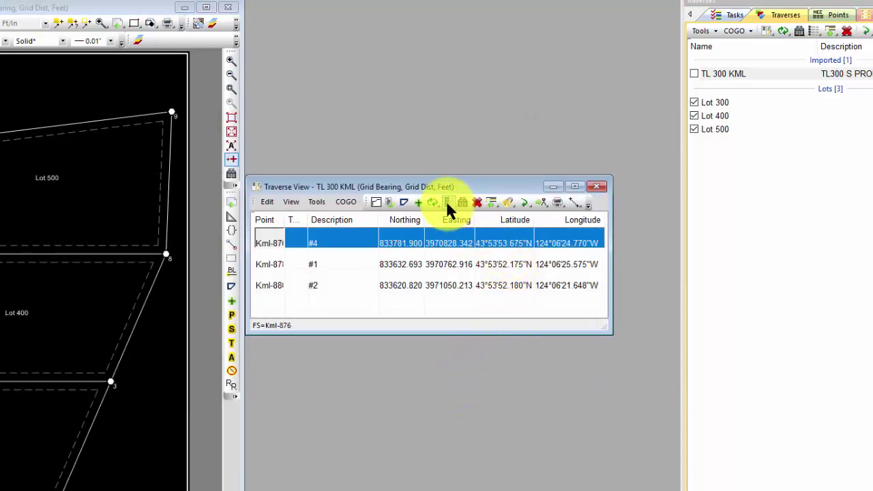
pyautogui.click(447, 202)
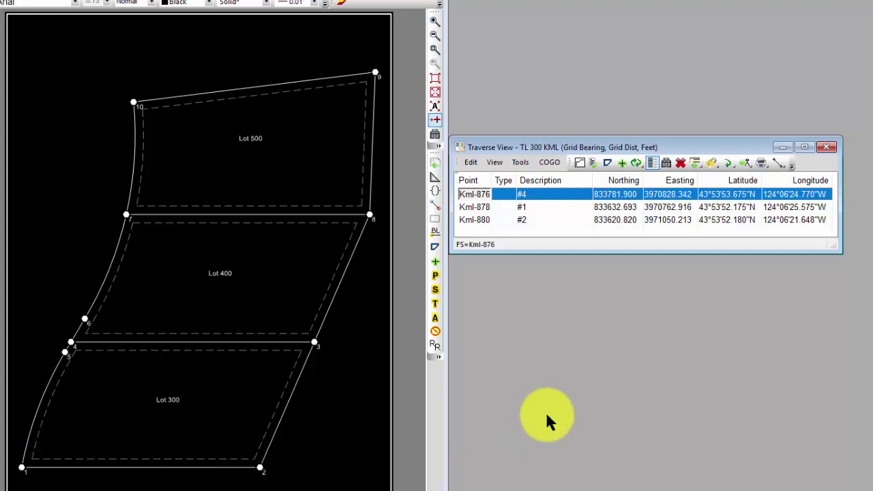
# Step: Compute a new calibration from the TL 300 KML traverse using the '#' delimiter option
pyautogui.click(826, 148)
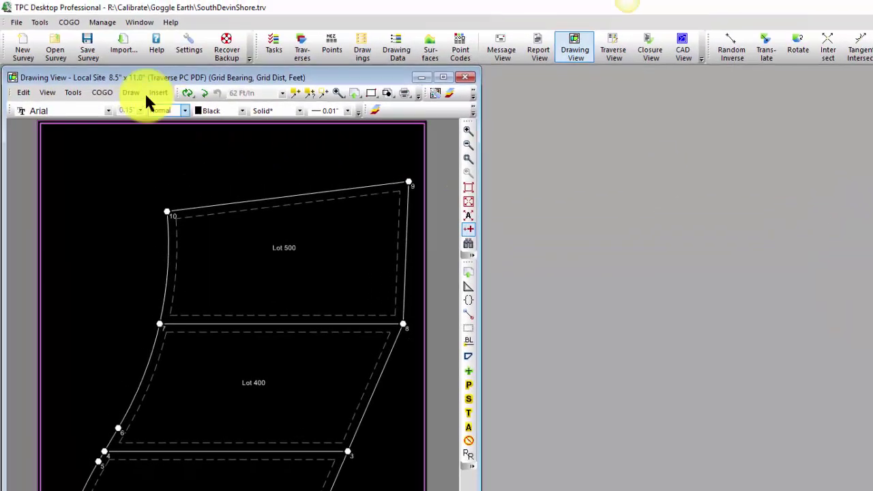
pyautogui.click(35, 21)
pyautogui.moveTo(60, 180)
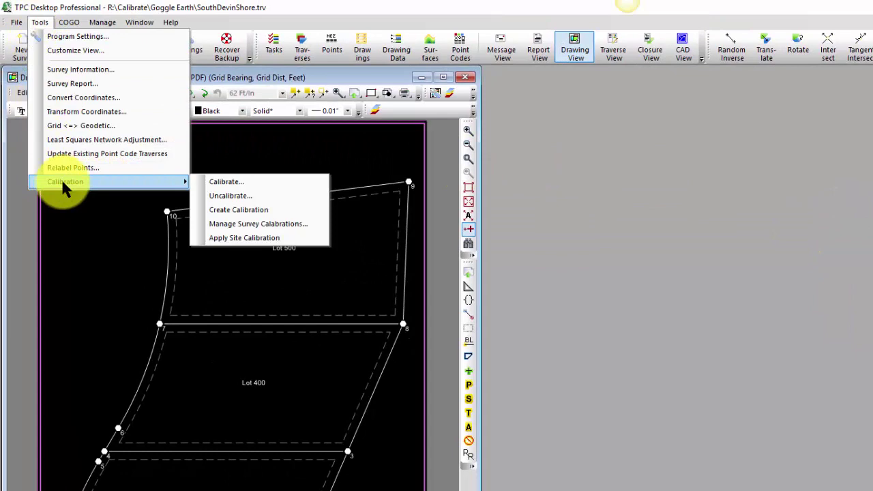
pyautogui.click(225, 209)
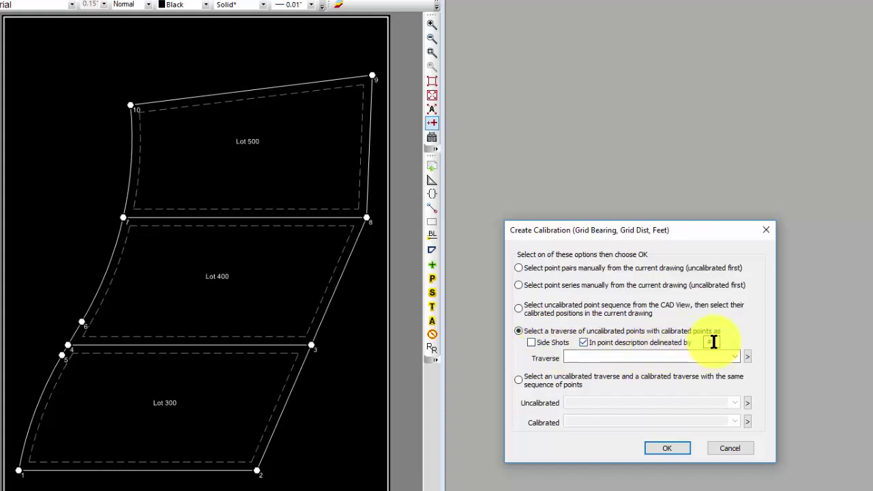
pyautogui.click(731, 356)
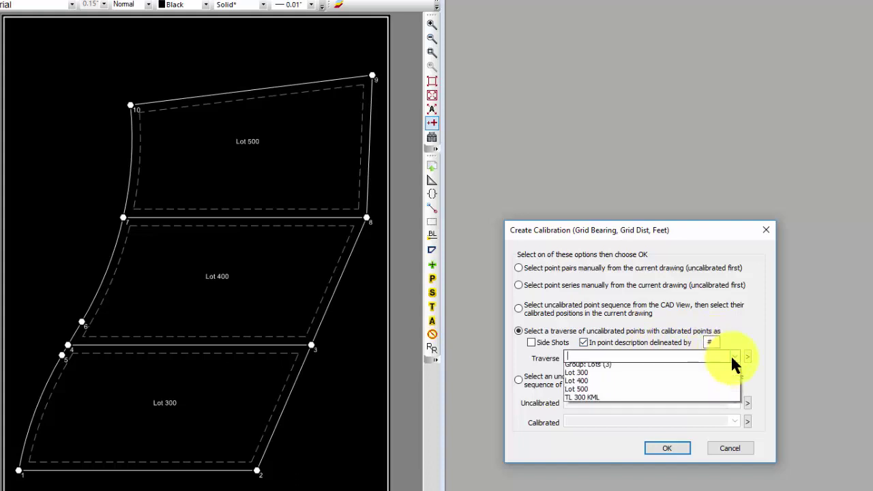
pyautogui.click(598, 408)
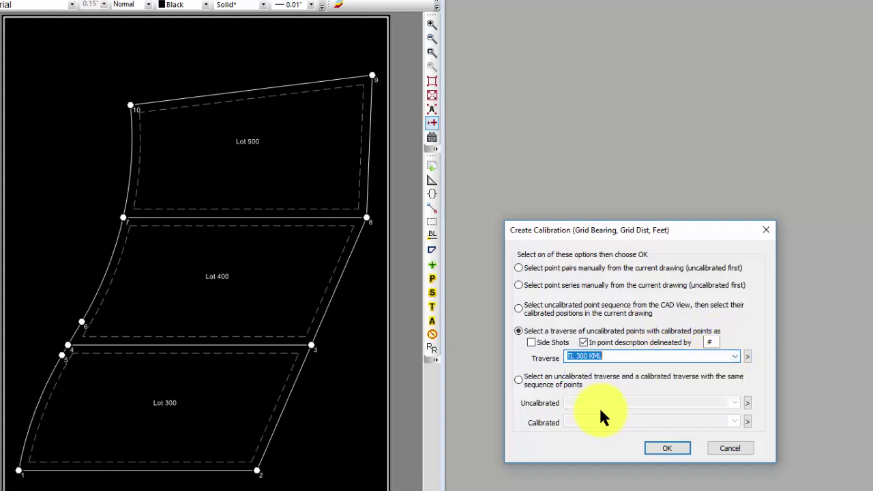
pyautogui.click(678, 443)
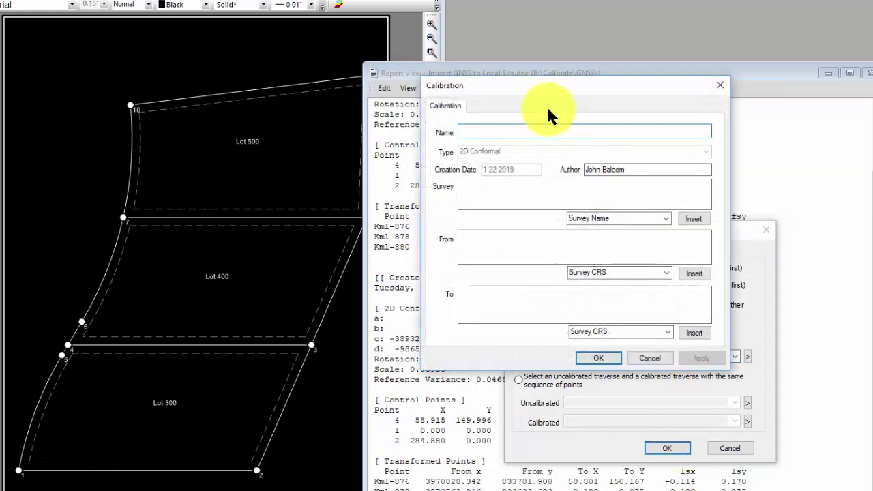
# Step: Name the calibration 'Google Earth' with survey SouthDevinShore.trv, from NAD 83 (2011) to Local Site
pyautogui.write('Google Earth')
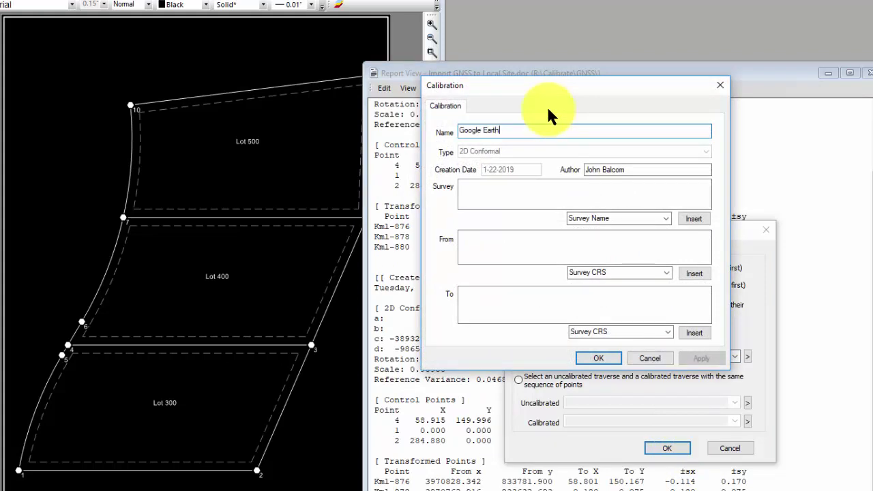
pyautogui.click(661, 218)
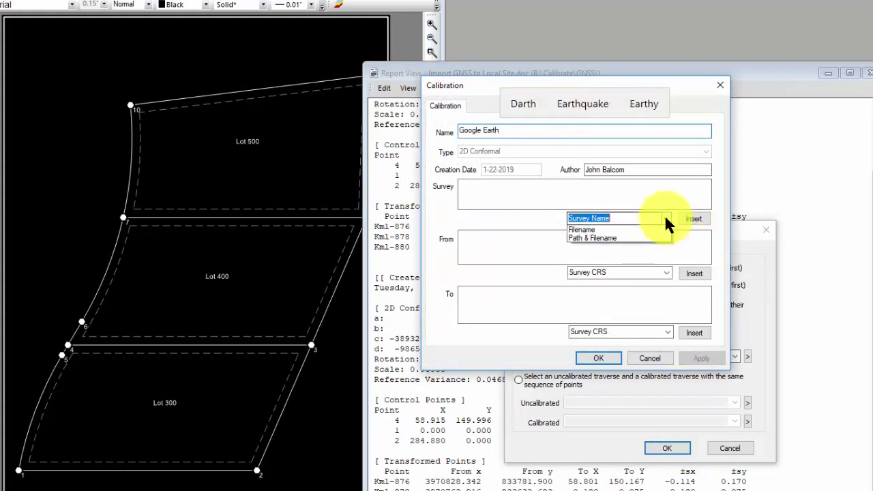
pyautogui.click(611, 246)
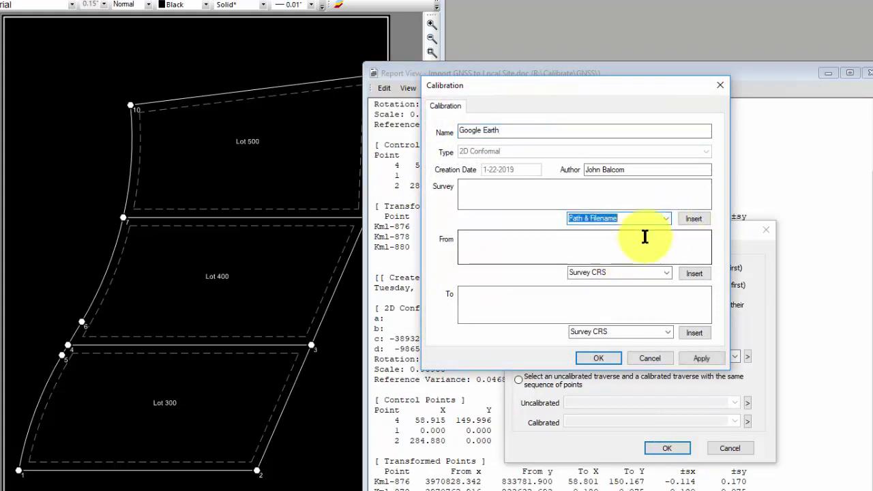
pyautogui.click(687, 218)
pyautogui.click(686, 270)
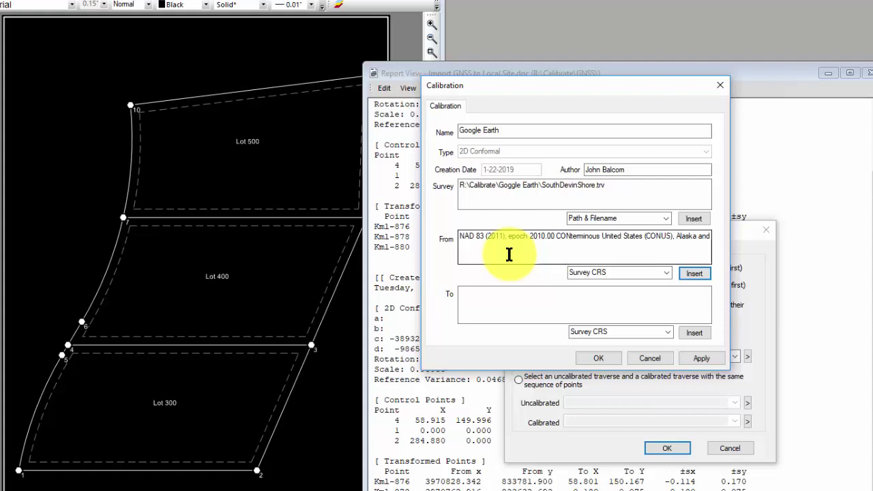
pyautogui.click(667, 332)
pyautogui.click(600, 352)
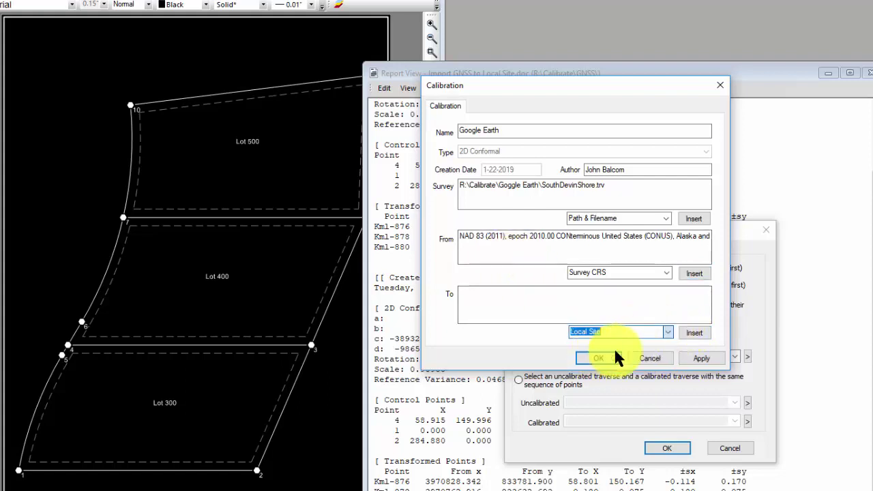
pyautogui.click(694, 333)
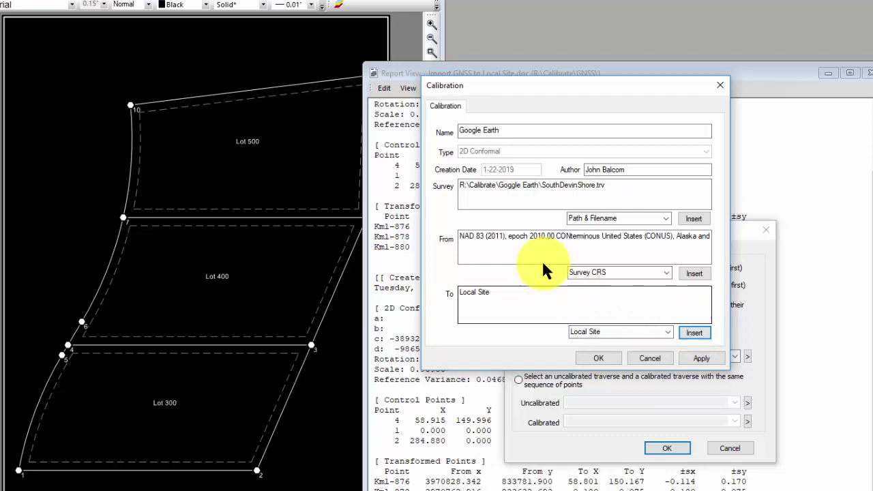
# Step: Accept the calibration details, save them as 'Google Earth' .CAL, and close the Report View
pyautogui.click(598, 358)
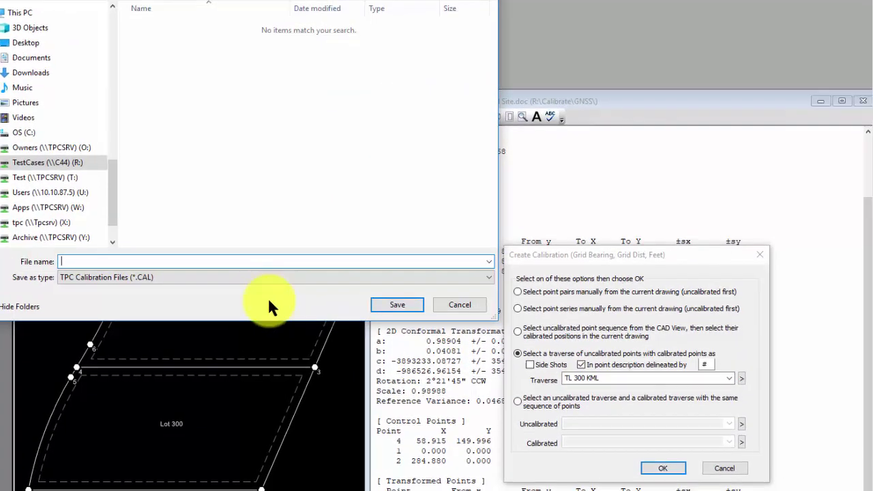
pyautogui.write('G')
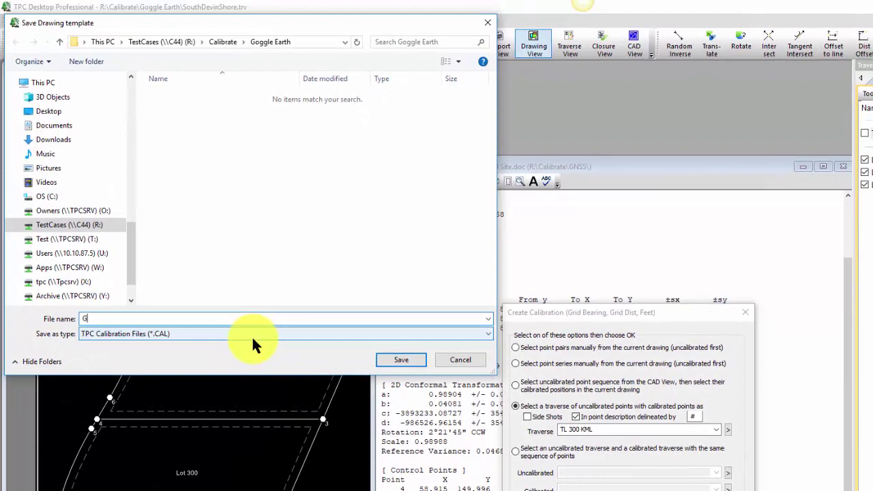
pyautogui.write('oogle Earth')
pyautogui.click(397, 359)
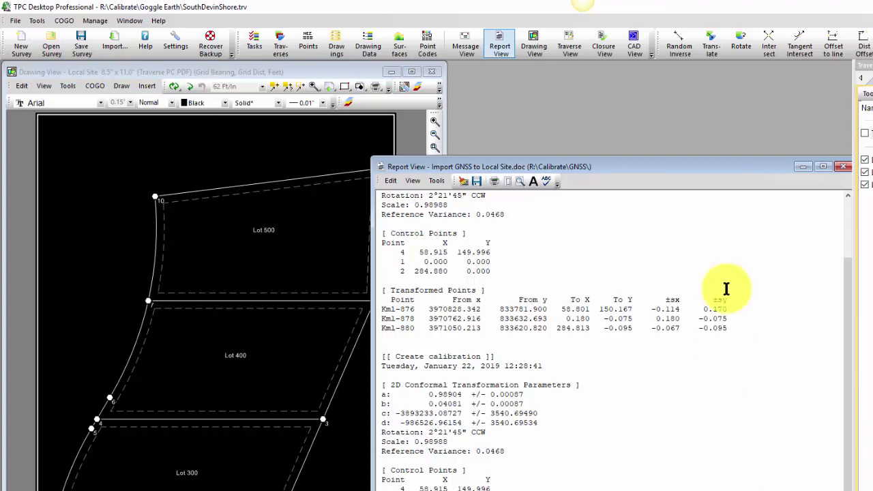
pyautogui.moveTo(716, 163); pyautogui.dragTo(662, 142)
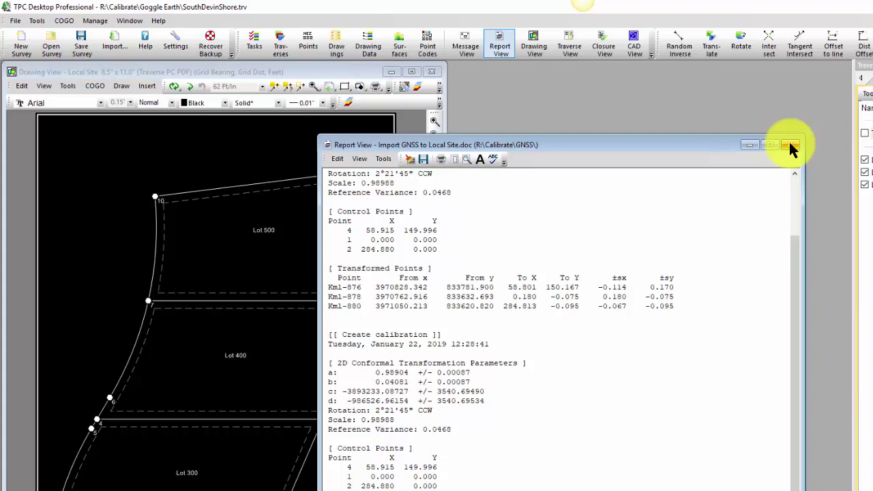
pyautogui.click(790, 146)
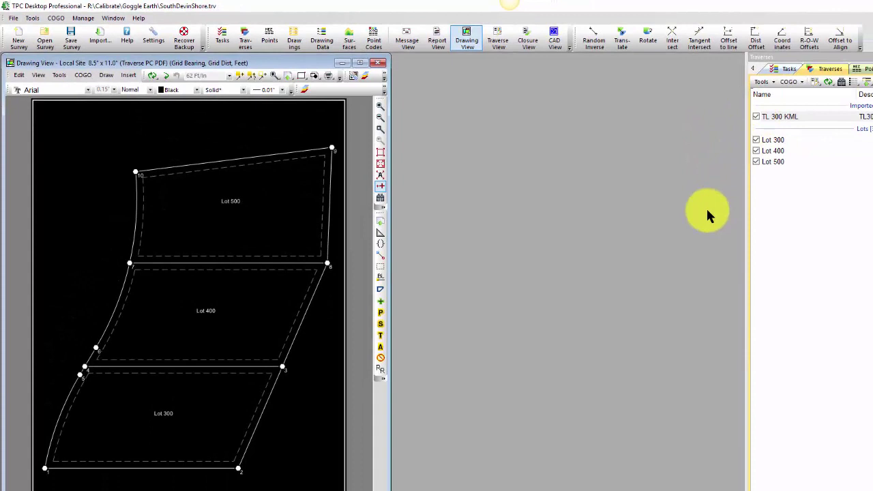
pyautogui.click(380, 169)
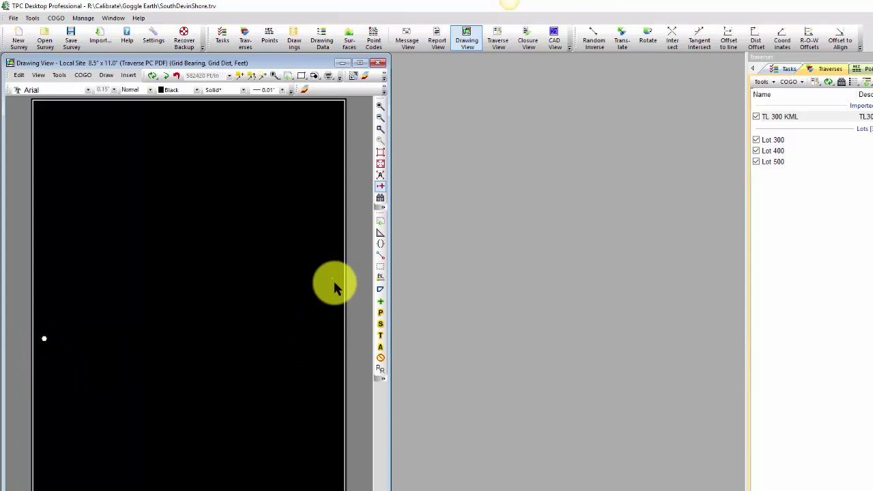
pyautogui.click(176, 73)
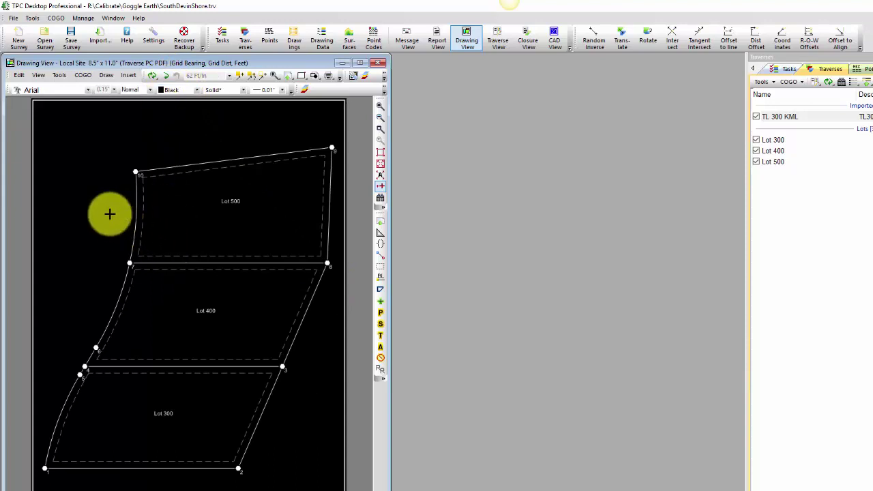
# Step: Load Google Earth.CAL as the site calibration, retrying after a file error, and apply it to geodetic points
pyautogui.click(32, 18)
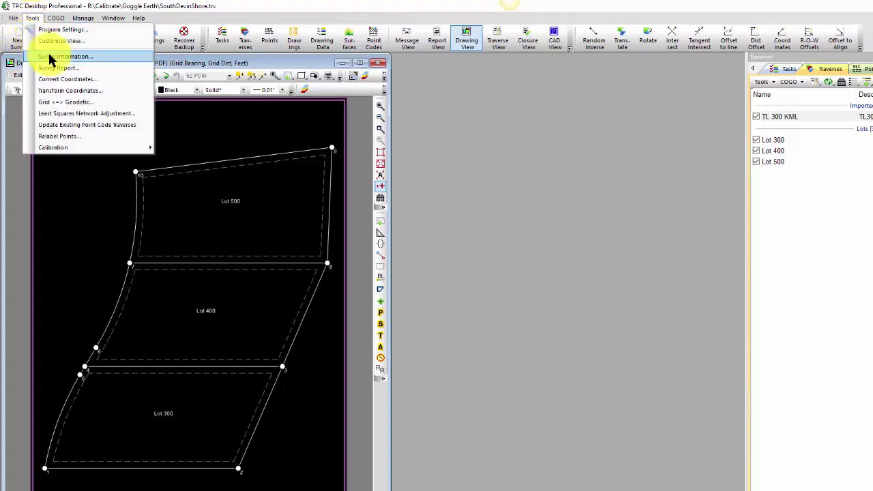
pyautogui.click(53, 56)
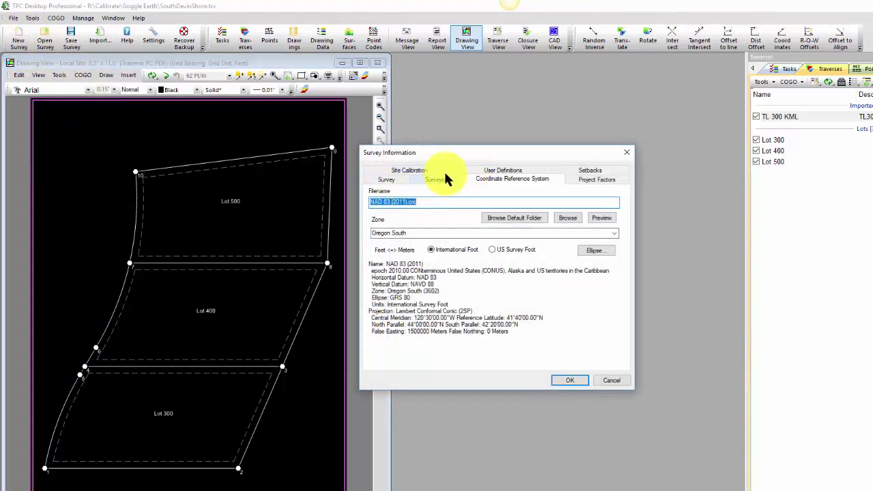
pyautogui.click(432, 170)
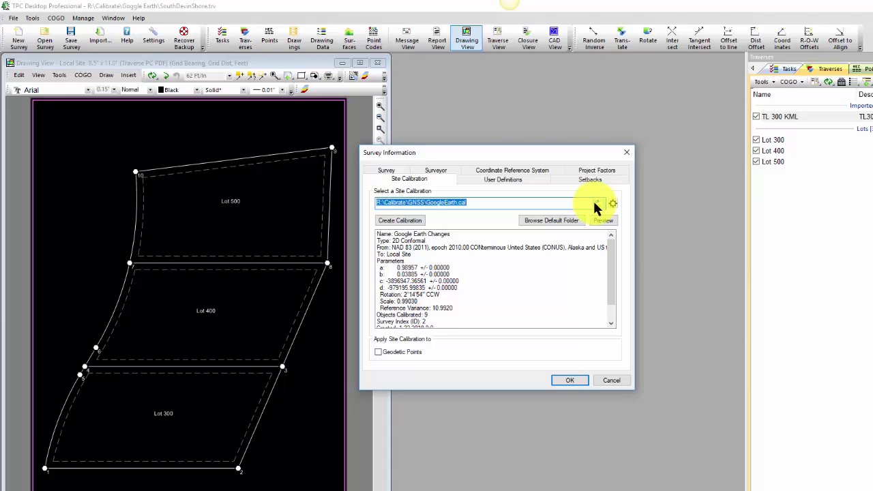
pyautogui.click(574, 220)
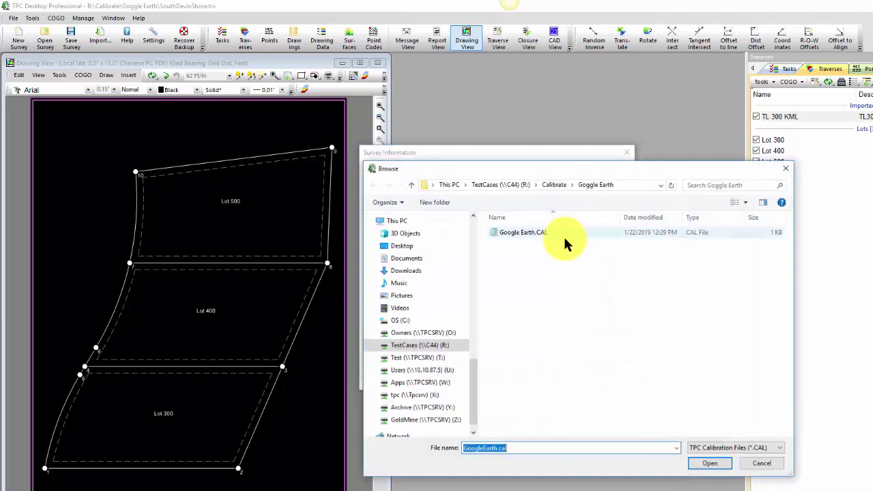
pyautogui.doubleClick(519, 233)
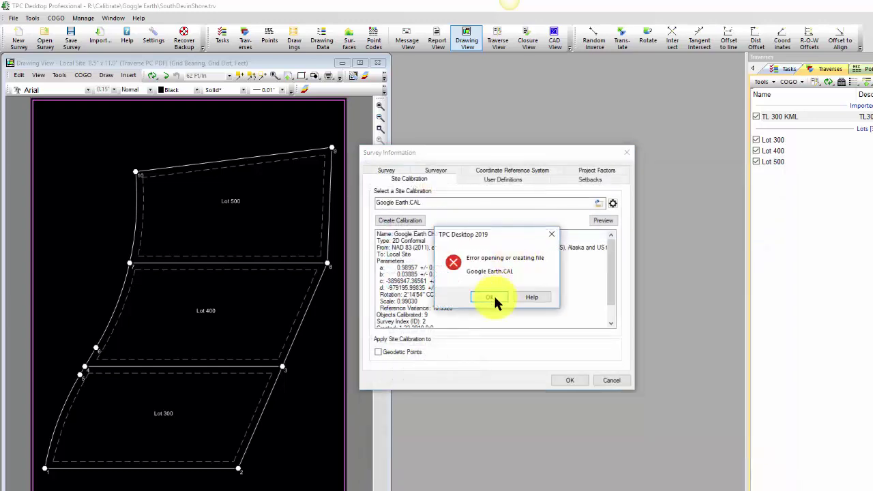
pyautogui.click(500, 295)
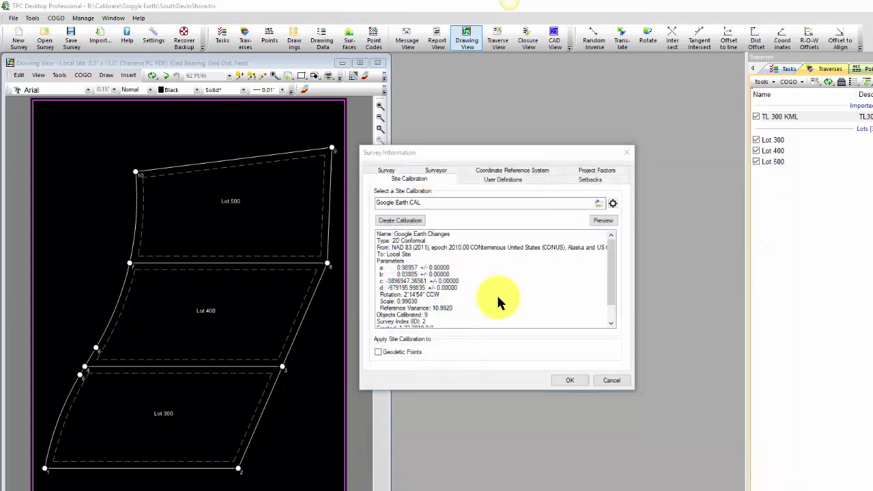
pyautogui.click(595, 203)
pyautogui.doubleClick(523, 233)
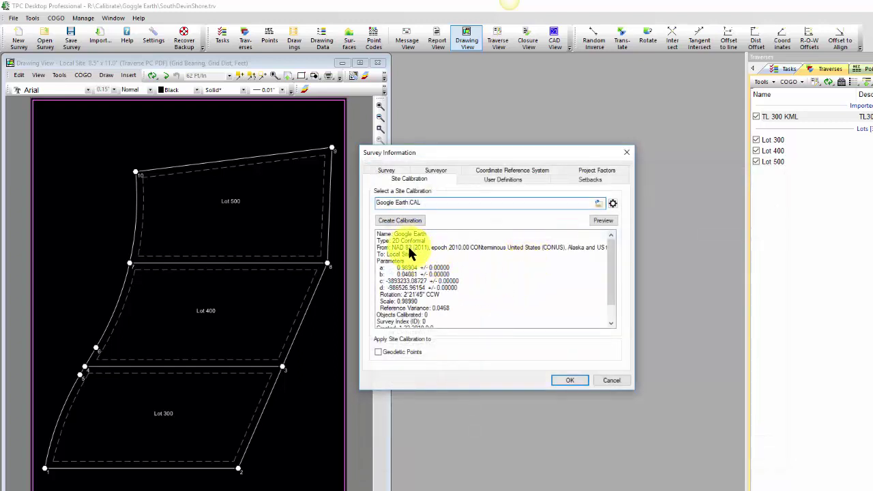
pyautogui.click(379, 351)
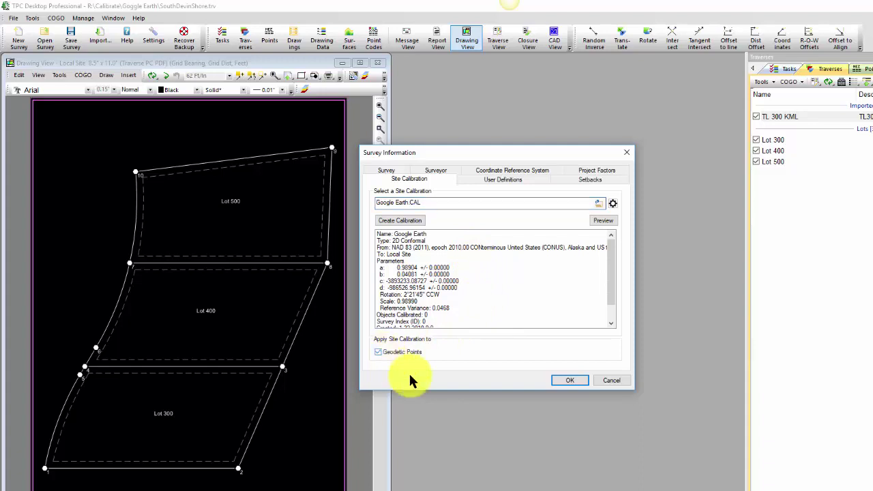
pyautogui.click(566, 380)
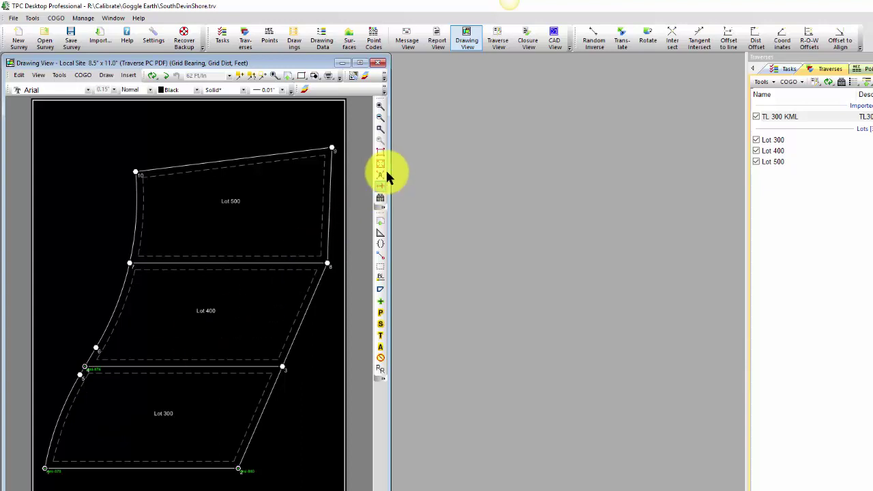
# Step: Zoom to Lot 300 and inspect point 1, where calibrated Kml-878 sits on the corner
pyautogui.click(379, 129)
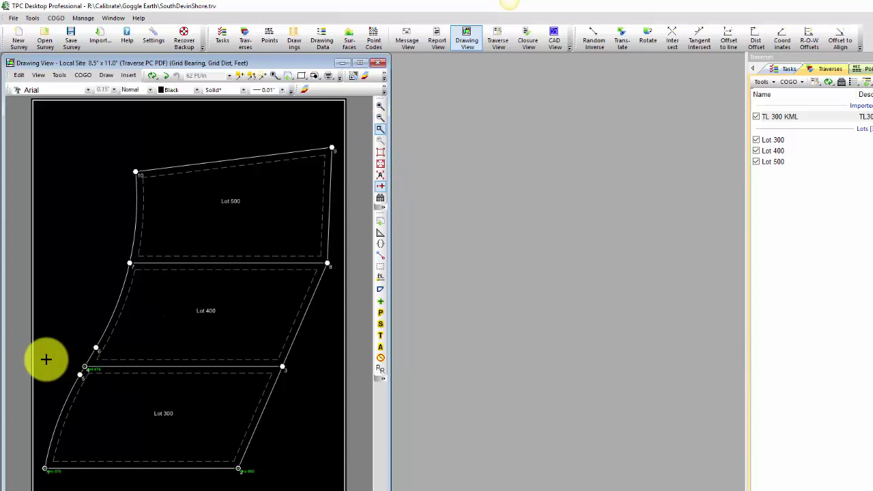
pyautogui.moveTo(42, 357)
pyautogui.mouseDown()
pyautogui.moveTo(92, 424)
pyautogui.moveTo(287, 482)
pyautogui.mouseUp()
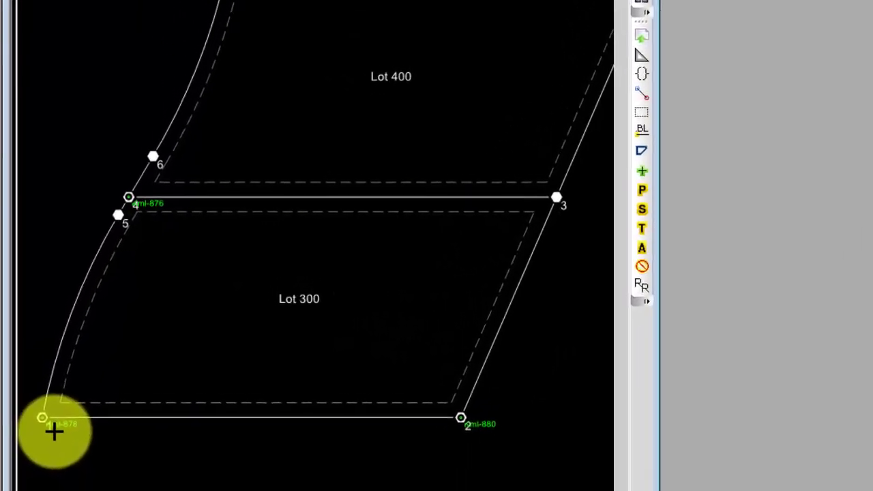
pyautogui.moveTo(65, 426)
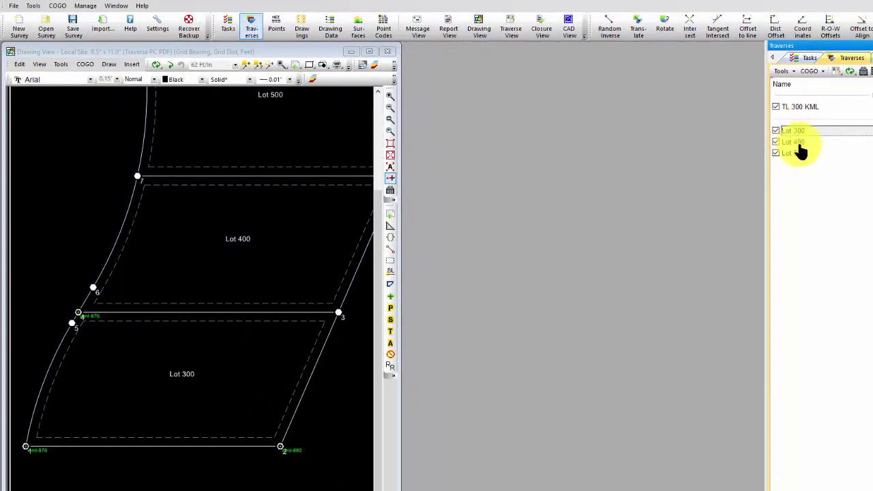
# Step: Export the 3 selected Lot 300–500 traverses as Google KMZ file SouthDevinShoreLots.kmz
pyautogui.keyDown('shift'); pyautogui.click(799, 143); pyautogui.keyUp('shift')
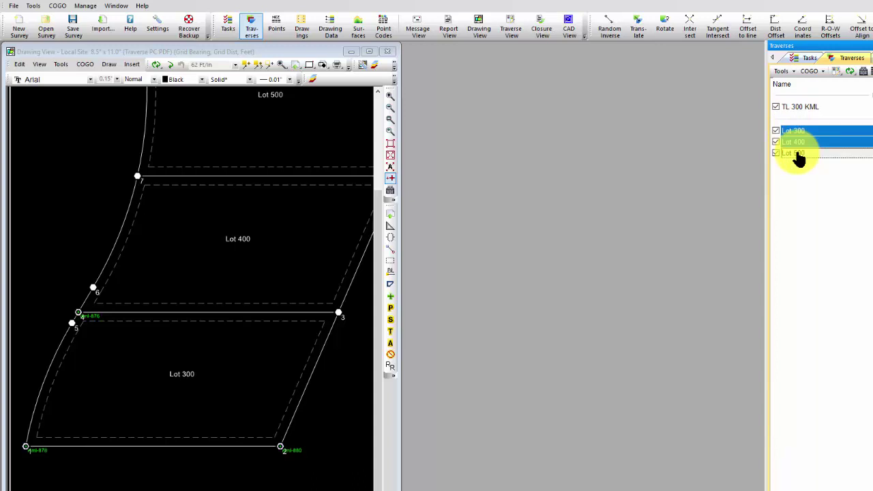
pyautogui.click(33, 7)
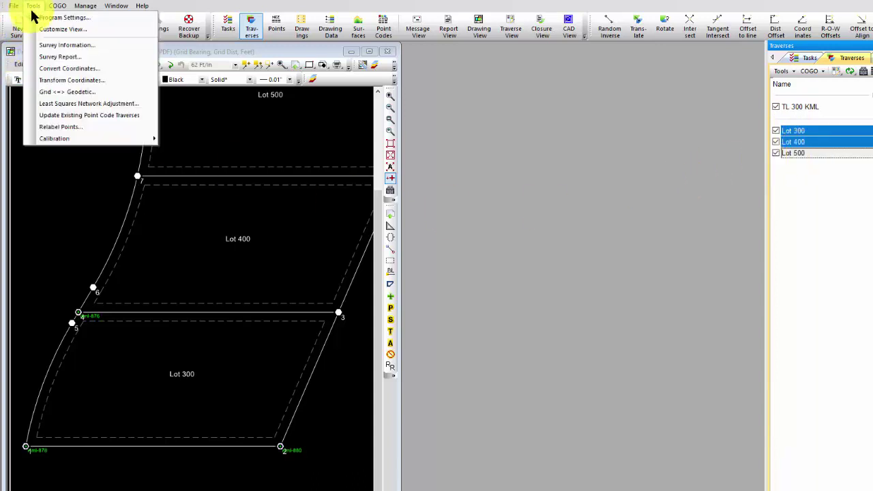
pyautogui.moveTo(13, 7)
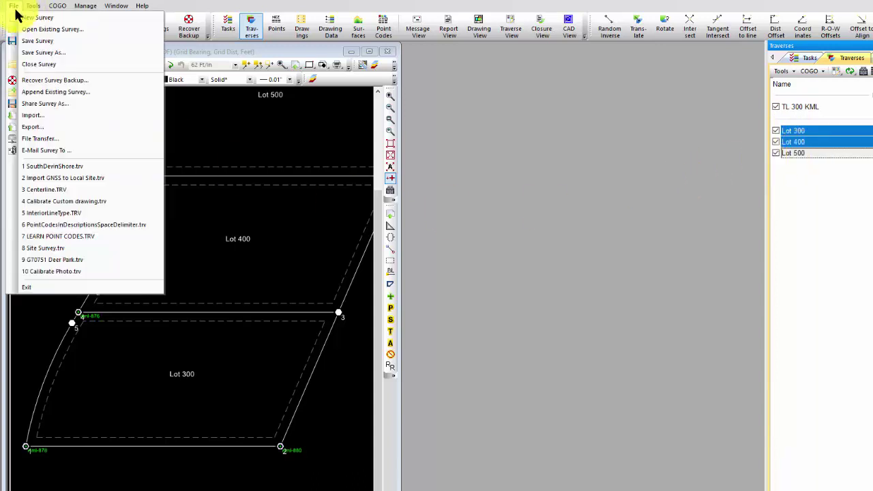
pyautogui.click(35, 125)
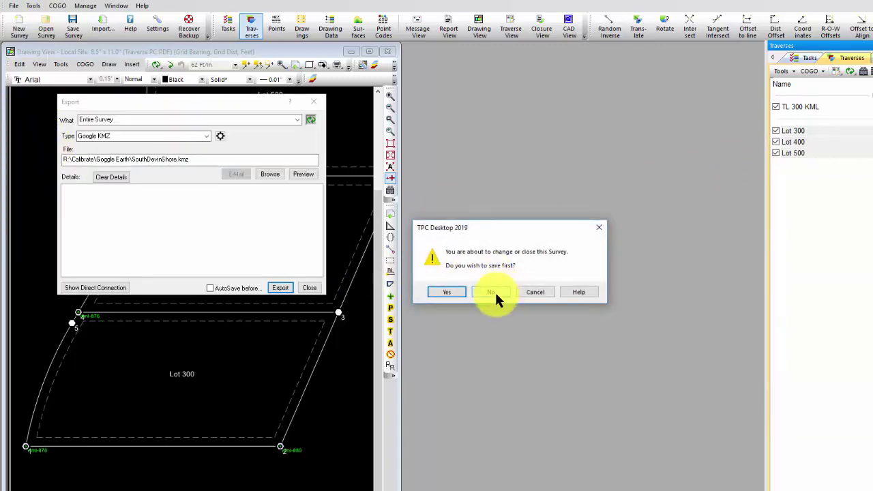
pyautogui.click(492, 292)
pyautogui.moveTo(221, 104)
pyautogui.mouseDown()
pyautogui.moveTo(516, 187)
pyautogui.moveTo(564, 163)
pyautogui.mouseUp()
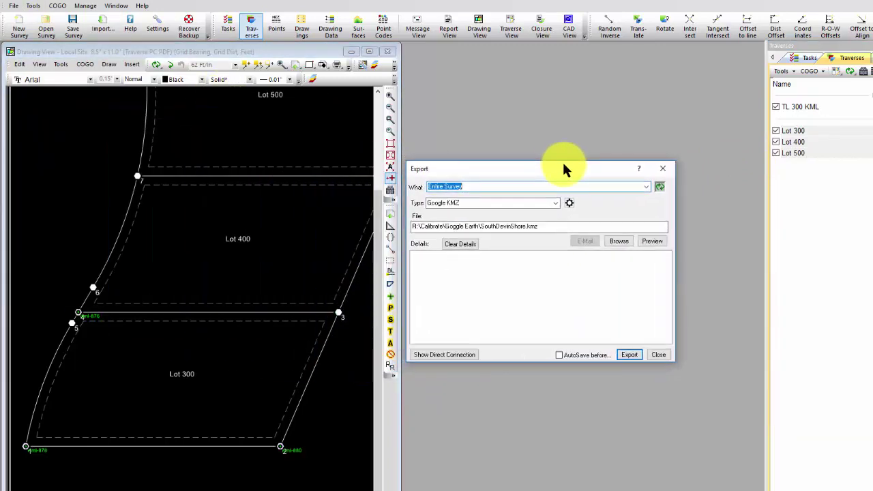
pyautogui.click(644, 188)
pyautogui.click(504, 210)
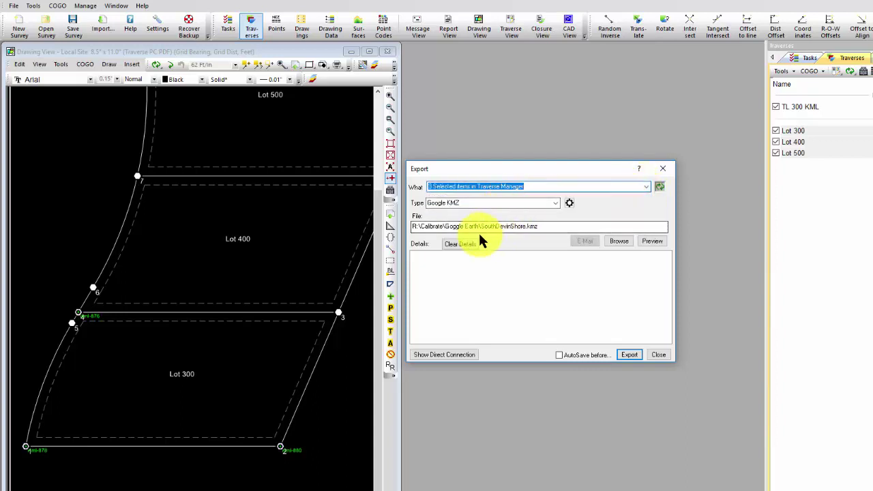
pyautogui.click(524, 227)
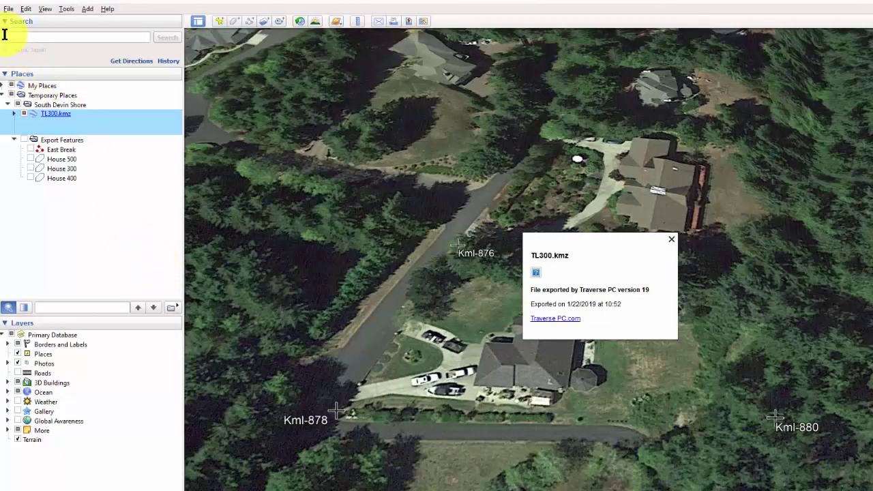
# Step: Open SouthDevinShoreLots.kmz in Google Earth and pan the aerial view to centre Lot 300
pyautogui.click(10, 9)
pyautogui.click(22, 21)
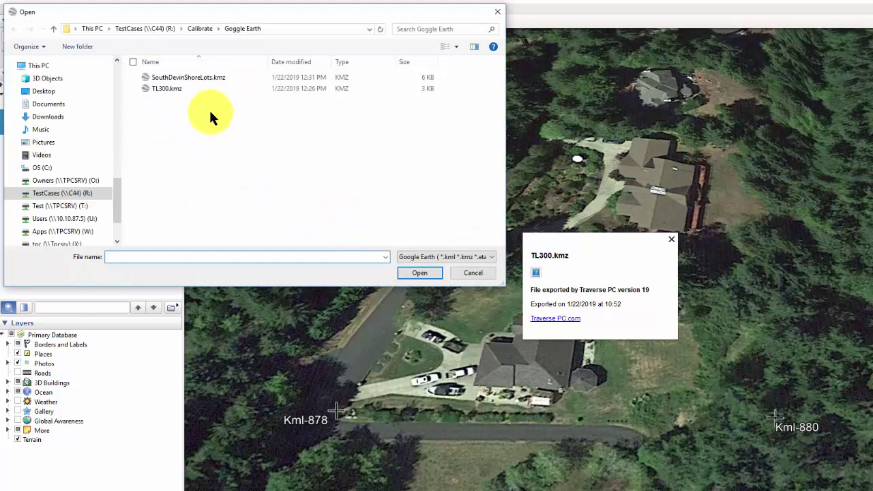
pyautogui.doubleClick(193, 76)
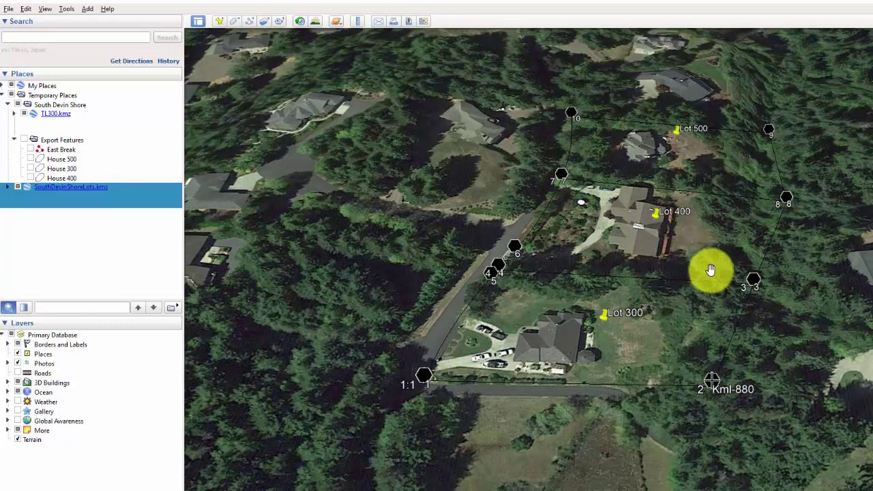
pyautogui.moveTo(715, 264)
pyautogui.mouseDown()
pyautogui.moveTo(634, 364)
pyautogui.moveTo(666, 350)
pyautogui.moveTo(728, 271)
pyautogui.mouseUp()
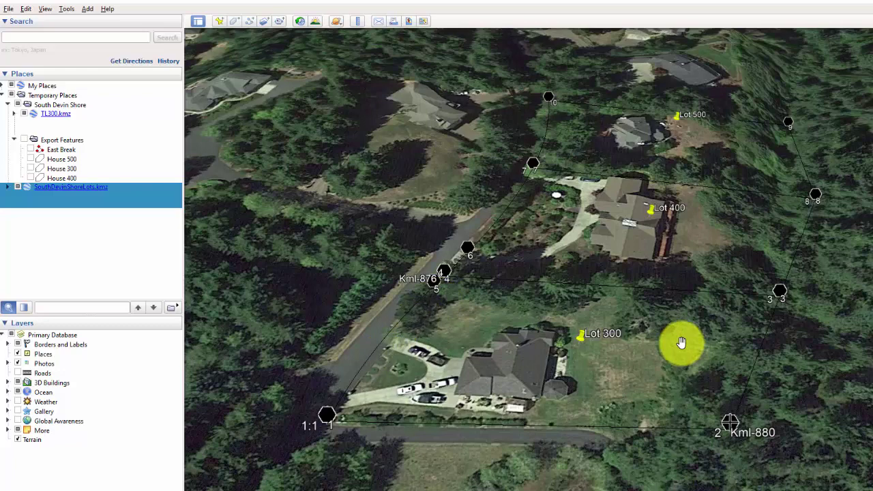
pyautogui.moveTo(713, 263); pyautogui.dragTo(687, 363)
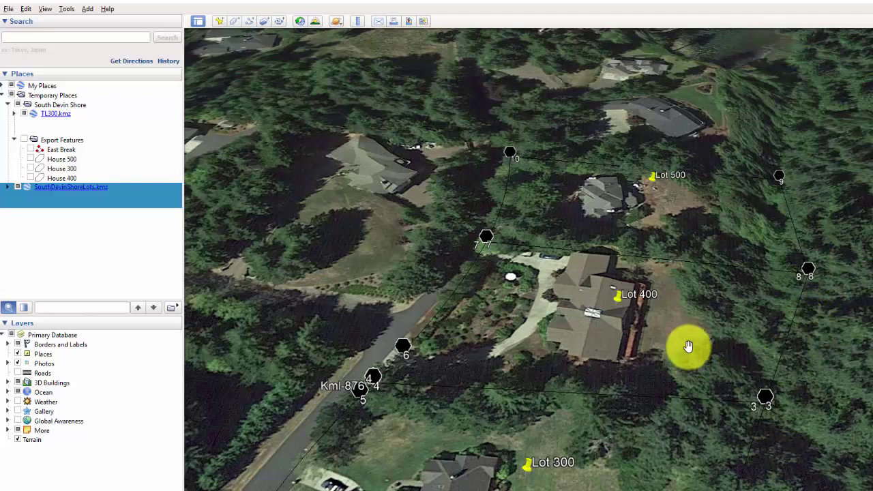
pyautogui.moveTo(691, 339); pyautogui.dragTo(702, 285)
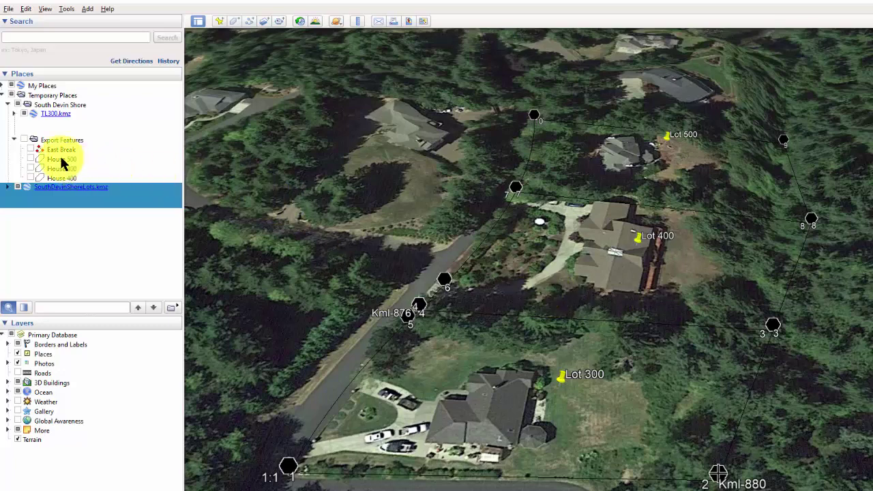
# Step: Show the East Break line and the House 500, House 300 and House 400 outlines
pyautogui.click(30, 149)
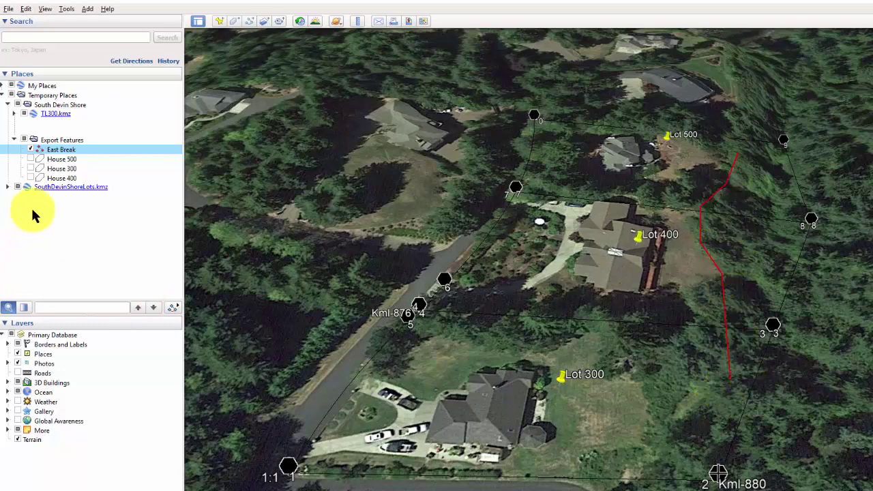
pyautogui.click(30, 159)
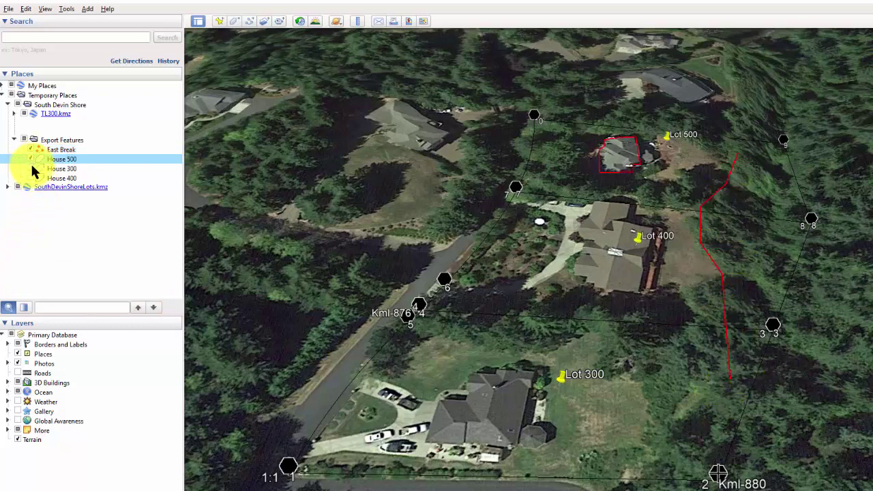
pyautogui.click(30, 169)
pyautogui.click(30, 178)
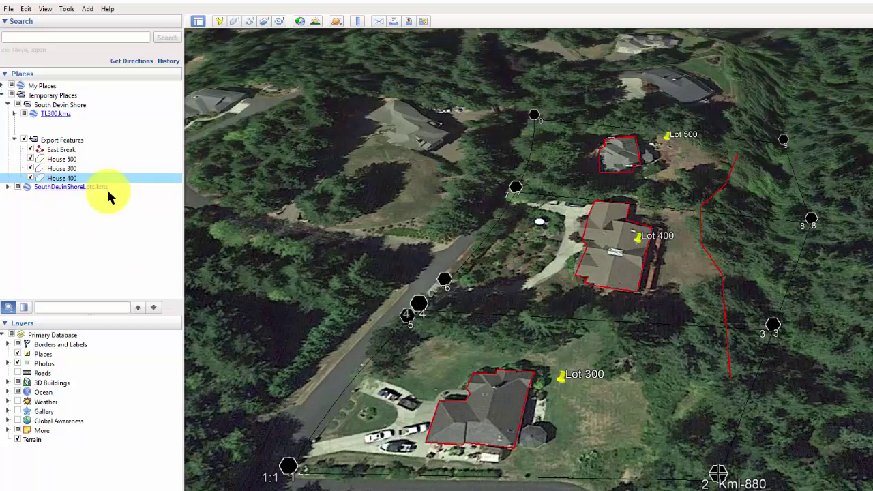
# Step: Save the Export Features folder as Export Features.kmz
pyautogui.click(60, 141)
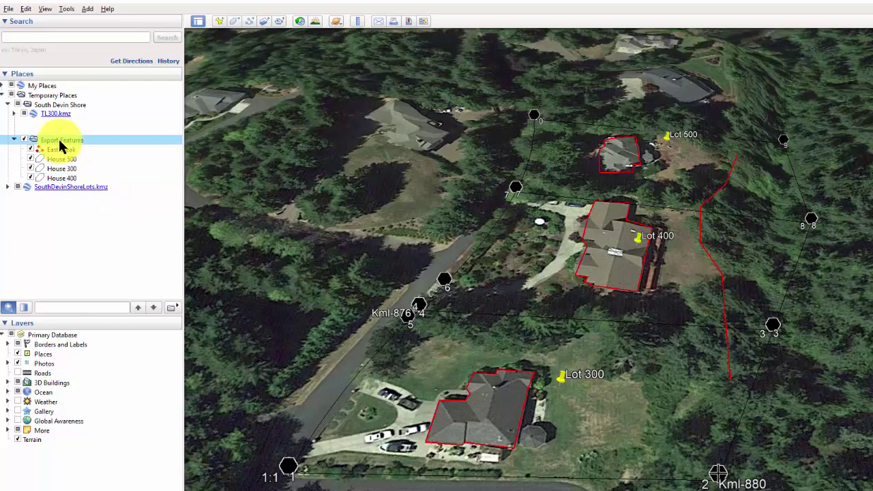
pyautogui.rightClick(58, 138)
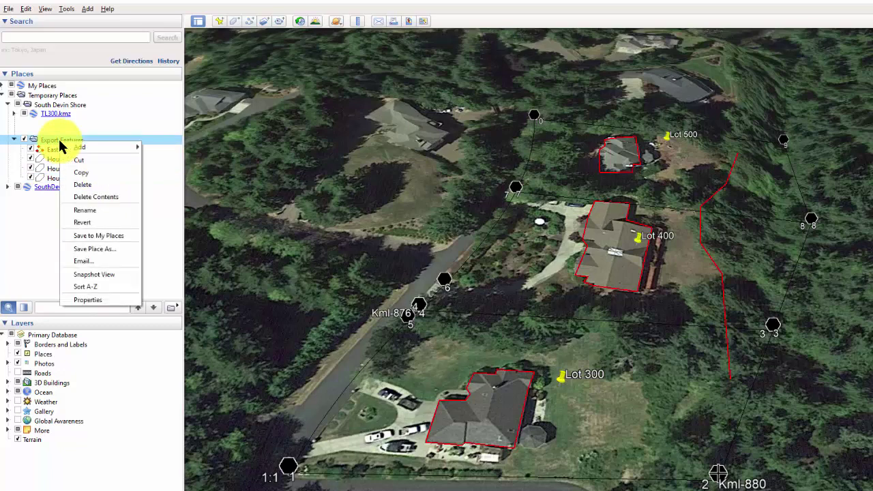
pyautogui.click(96, 249)
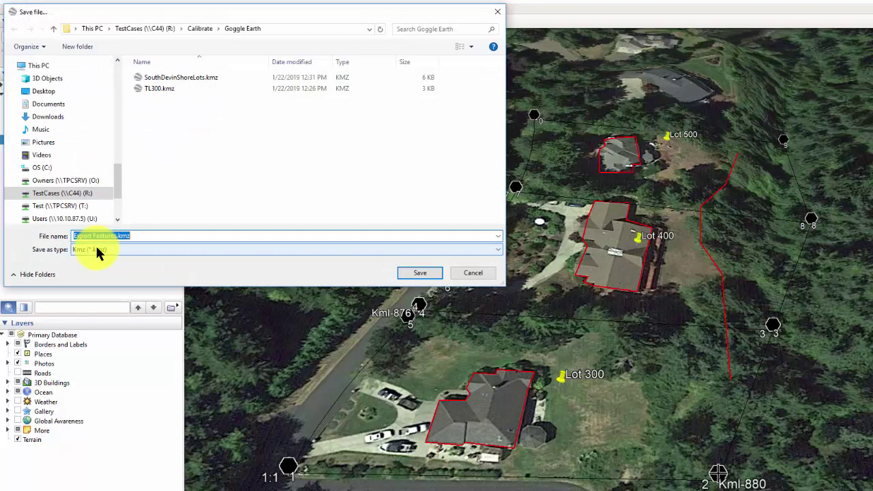
pyautogui.click(417, 274)
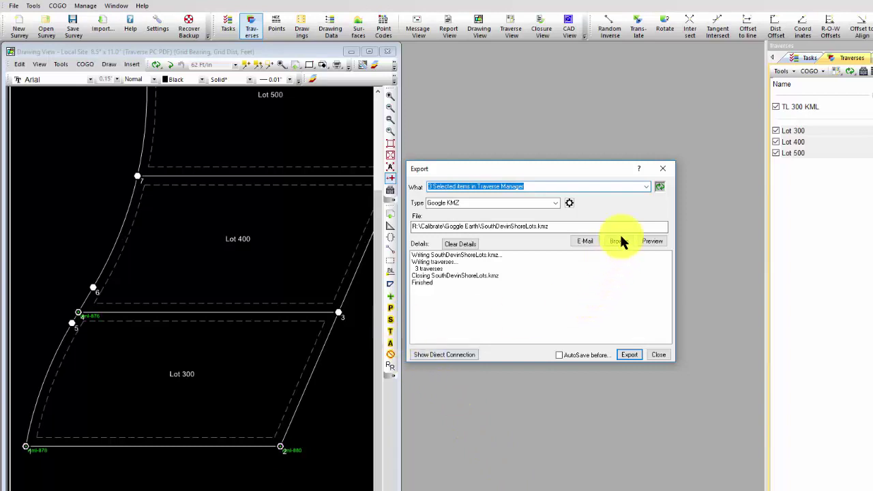
# Step: Close the export window and start a File > Import without saving the survey first
pyautogui.click(662, 172)
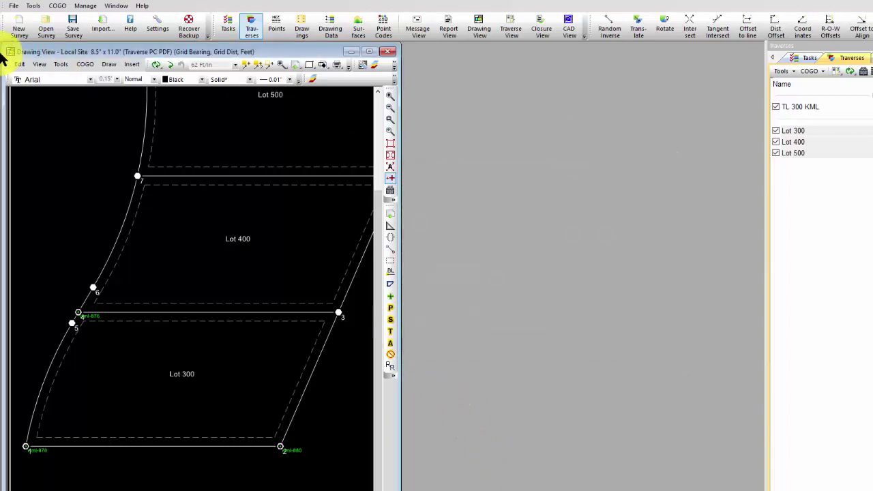
pyautogui.click(12, 7)
pyautogui.click(36, 114)
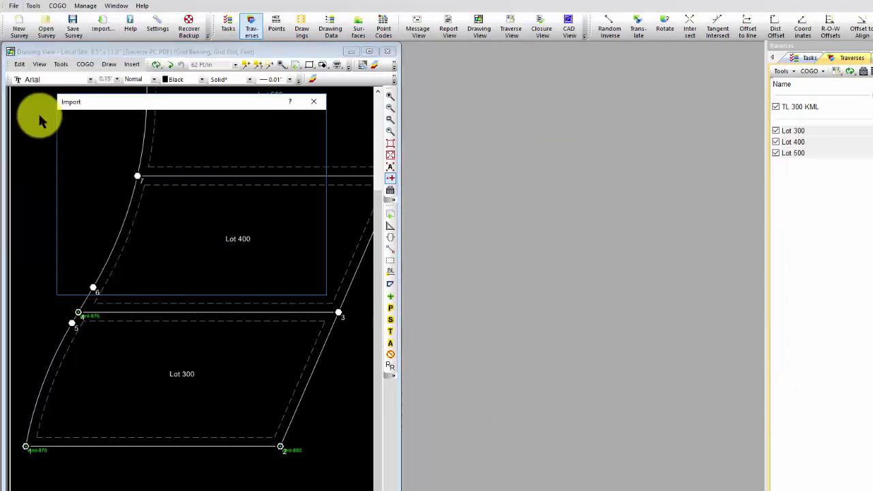
pyautogui.click(488, 292)
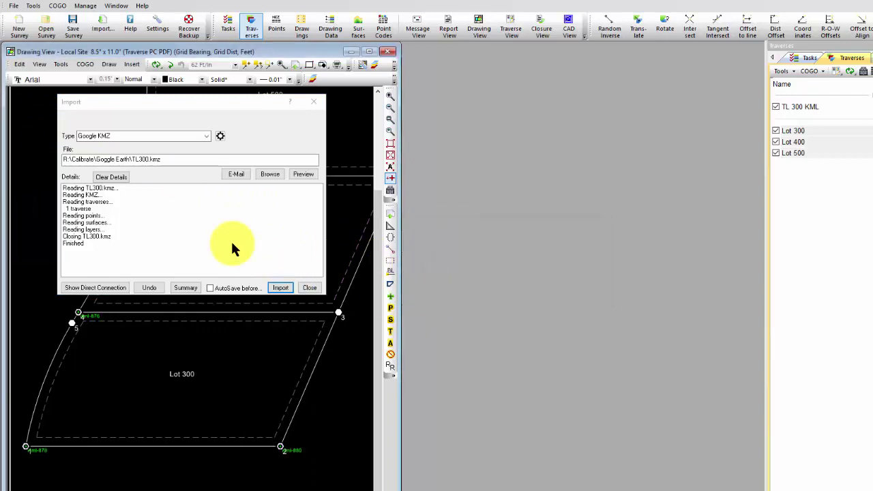
# Step: Import Export Features.kmz with a cleared log, then zoom extents to show all three lots
pyautogui.click(121, 178)
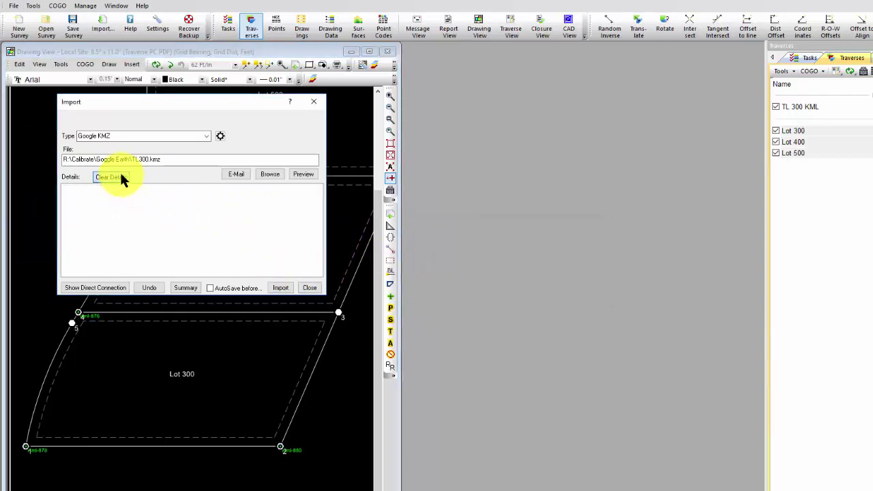
pyautogui.click(268, 176)
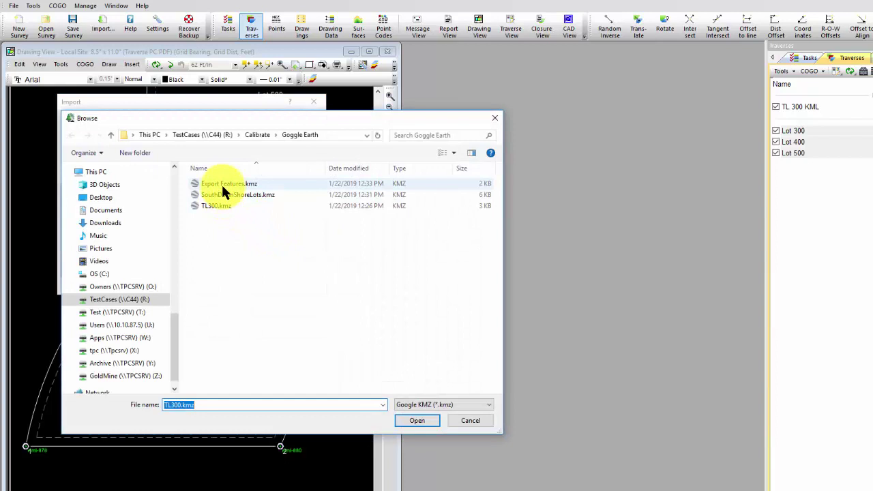
pyautogui.click(223, 185)
pyautogui.doubleClick(223, 185)
pyautogui.click(287, 288)
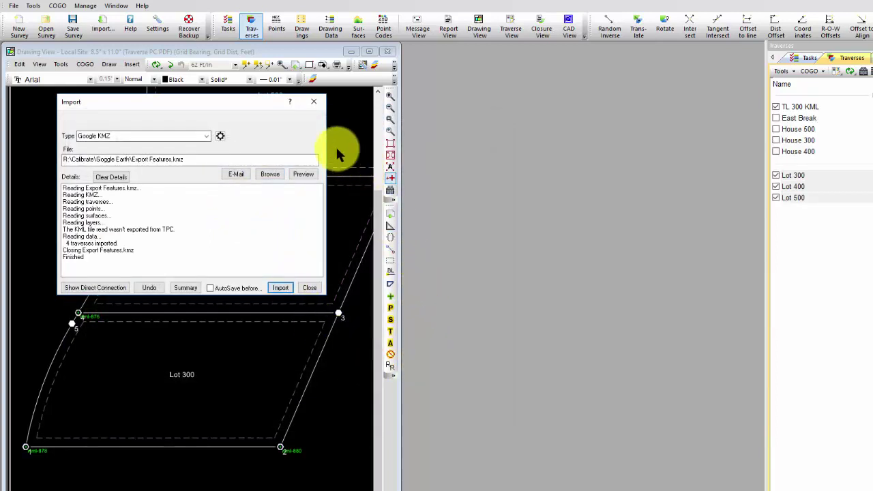
pyautogui.click(314, 106)
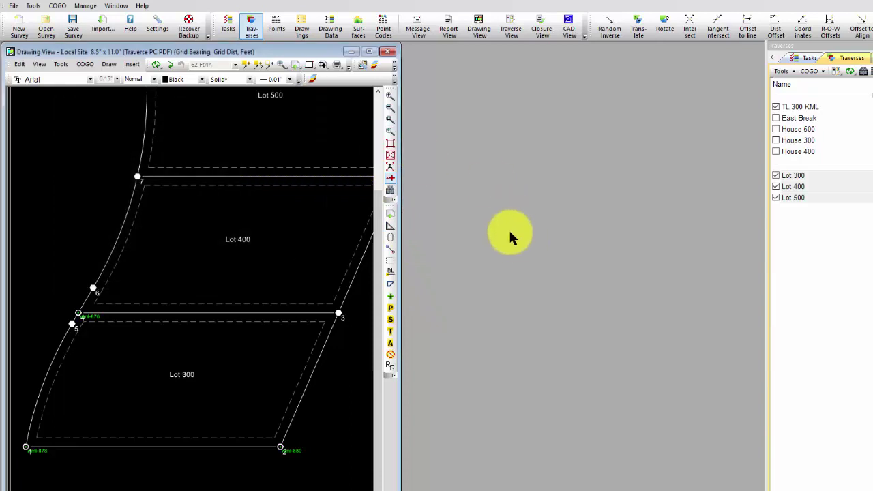
pyautogui.click(388, 144)
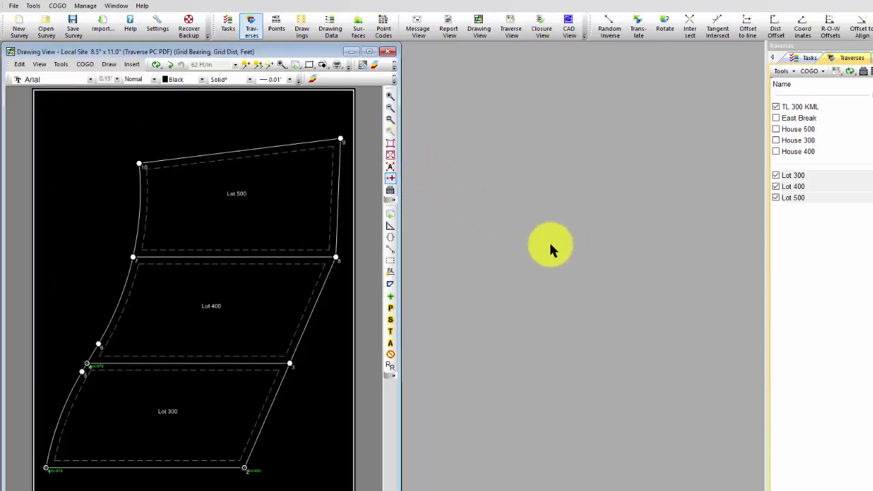
# Step: Tick East Break, House 500, House 300 and House 400 in the Traverses list
pyautogui.click(775, 118)
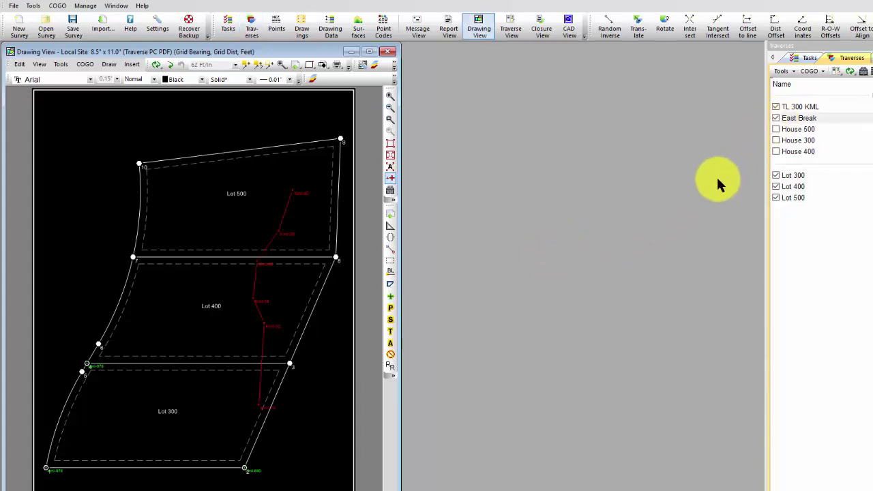
pyautogui.click(776, 130)
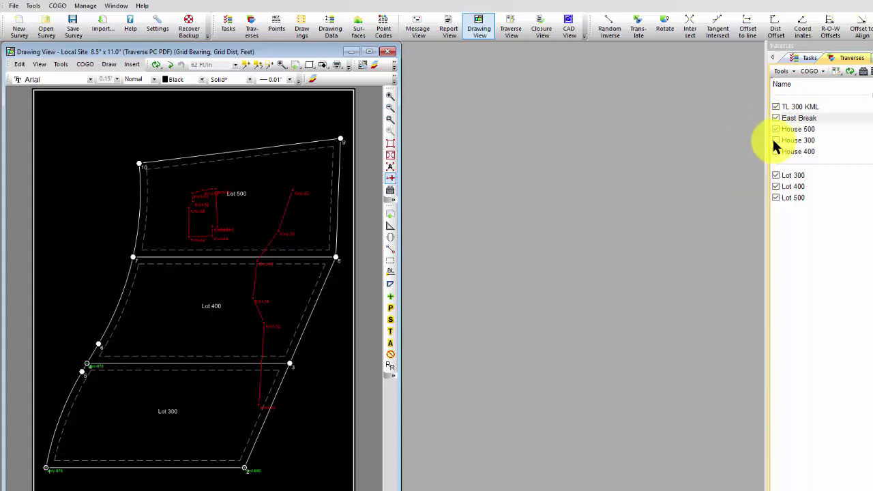
pyautogui.click(775, 140)
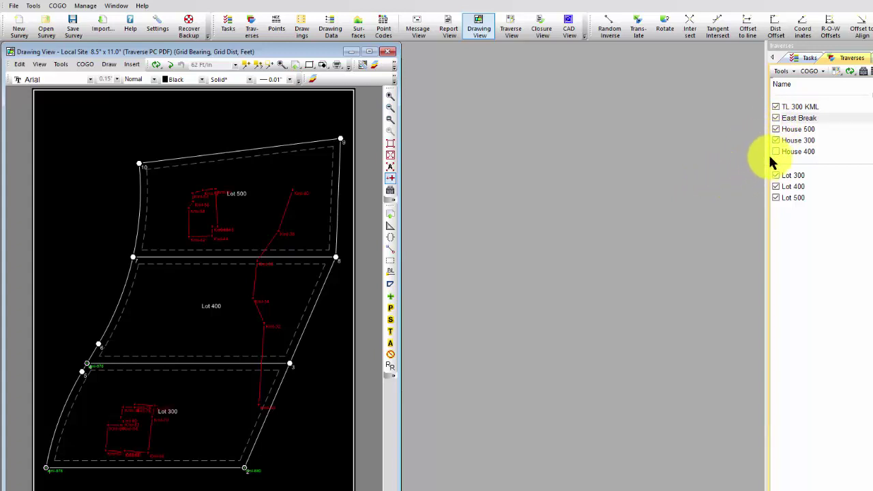
pyautogui.click(775, 152)
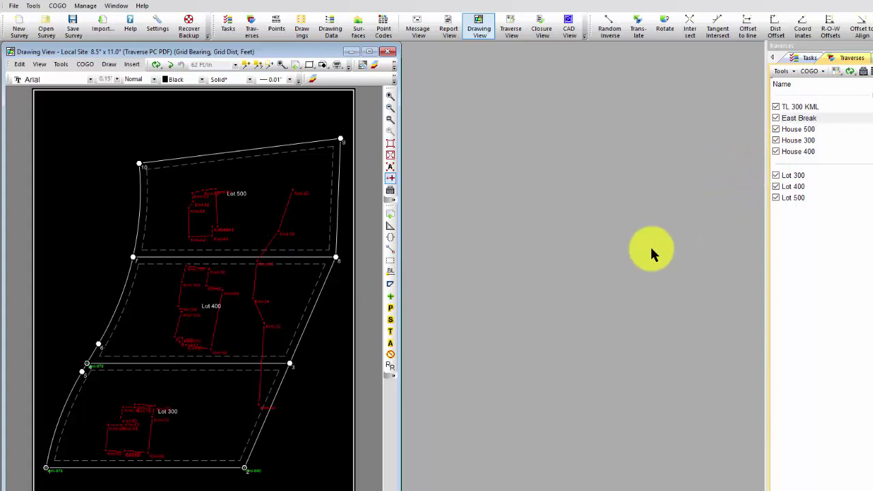